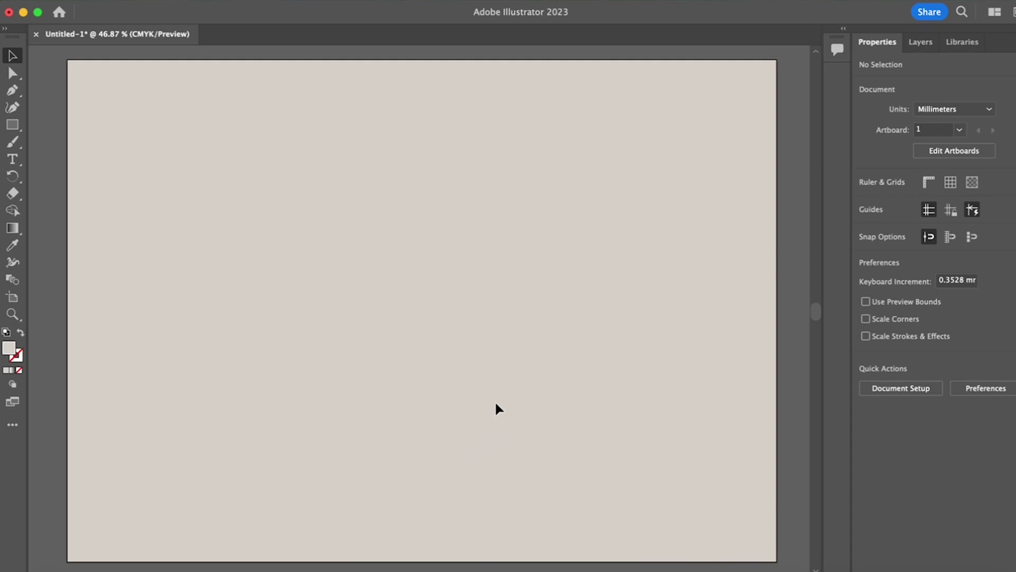
Open the CADMapper website in a full-screen browser.
{"action": "key", "text": "super+Tab"}
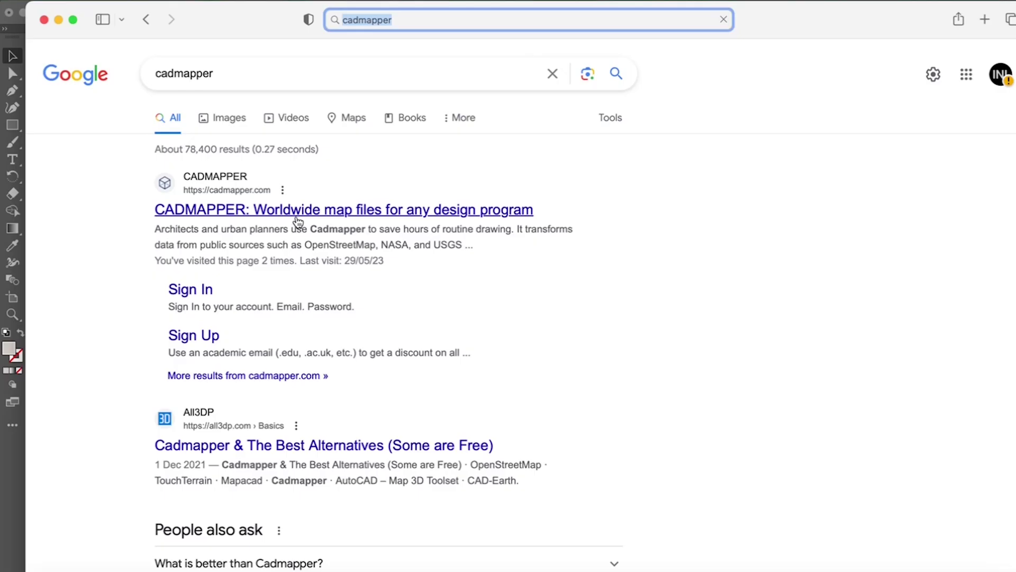
{"action": "left_click", "coordinate": [298, 219]}
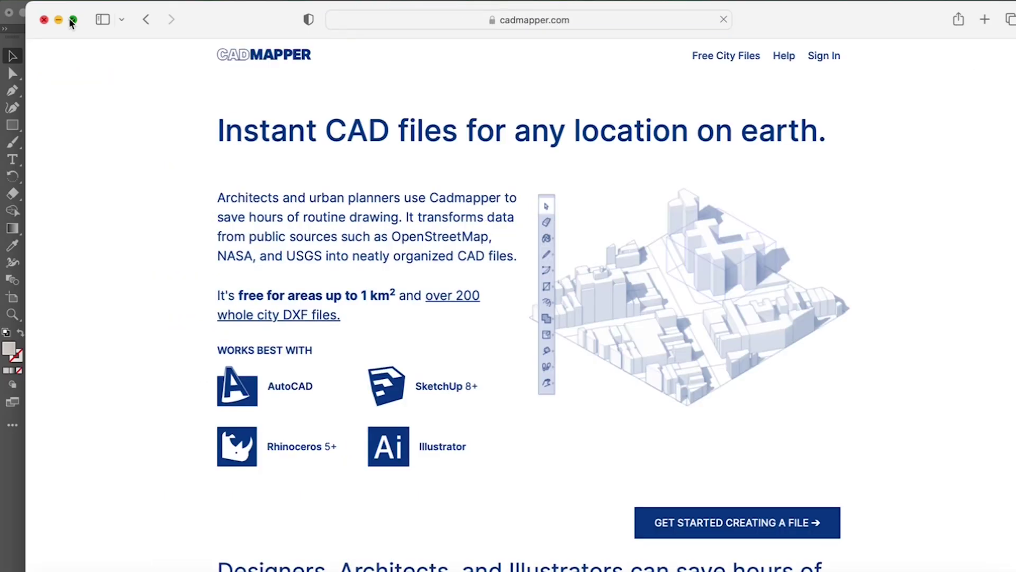
{"action": "left_click", "coordinate": [73, 19]}
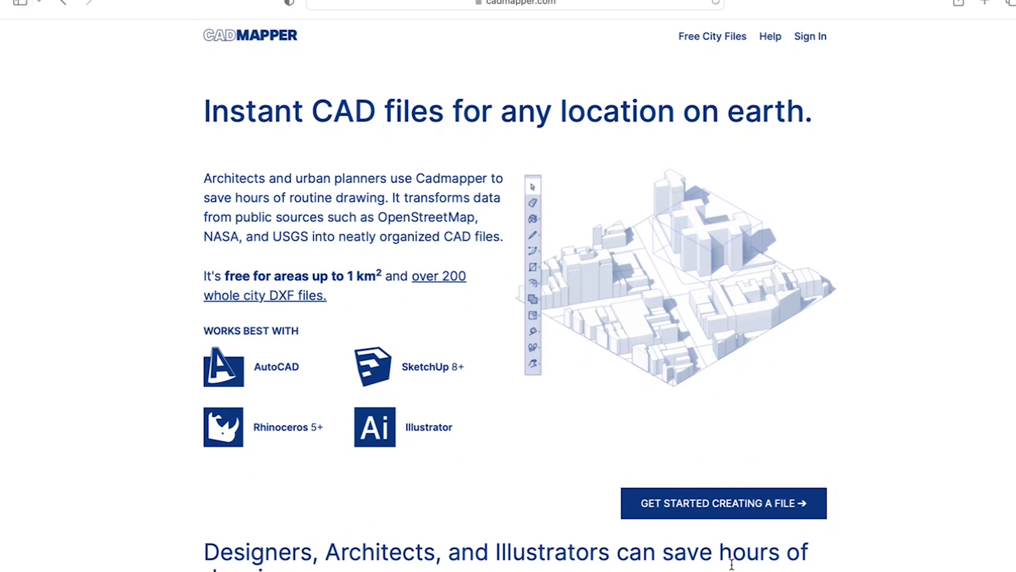
Frame the 0.02 km² area around Chapel Road and West Street and create the AutoCAD map file.
{"action": "left_click", "coordinate": [755, 499]}
{"action": "mouse_move", "coordinate": [742, 335]}
{"action": "left_mouse_down"}
{"action": "mouse_move", "coordinate": [733, 343]}
{"action": "mouse_move", "coordinate": [757, 342]}
{"action": "left_mouse_up"}
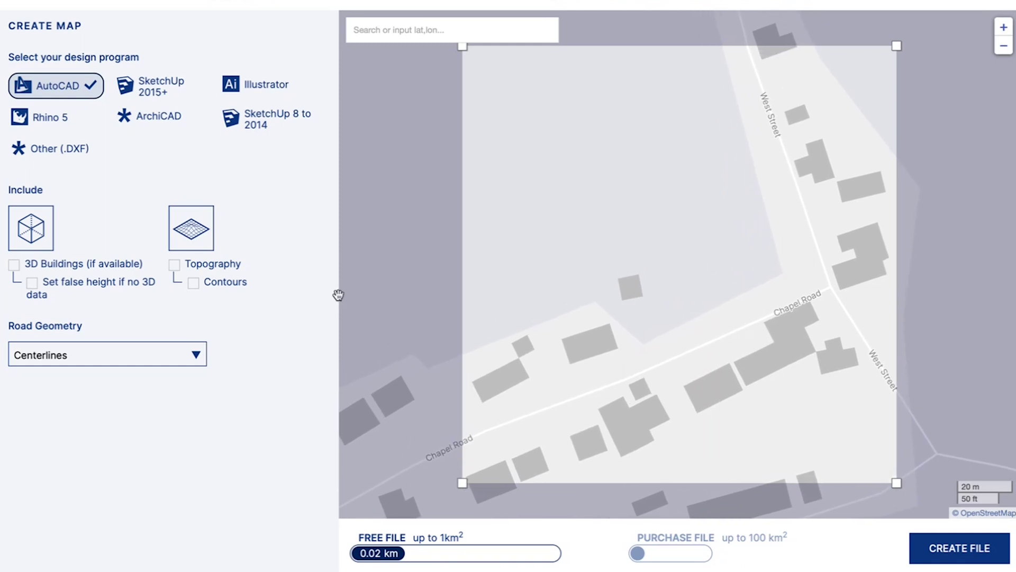
{"action": "left_click_drag", "start_coordinate": [385, 282], "coordinate": [378, 275]}
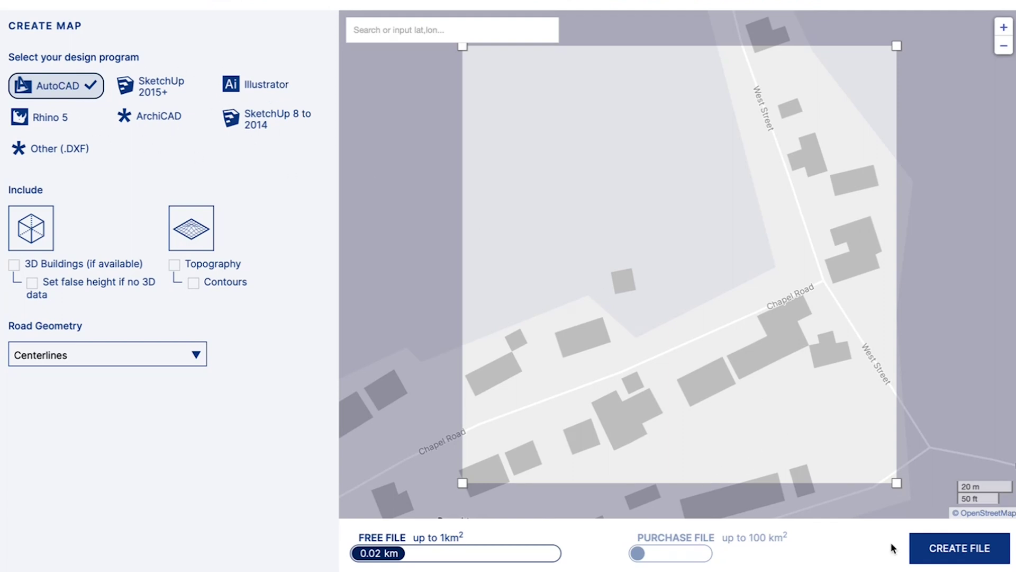
{"action": "left_click", "coordinate": [959, 548]}
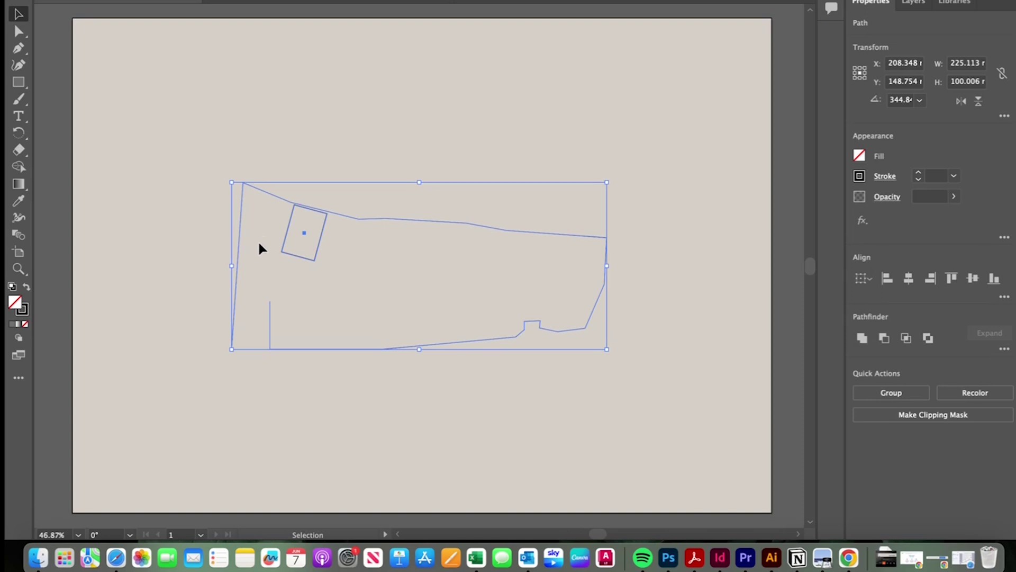
Shift the imported CADMapper site boundary up and right on the artboard.
{"action": "left_click_drag", "start_coordinate": [365, 218], "coordinate": [374, 211]}
{"action": "left_click", "coordinate": [394, 158]}
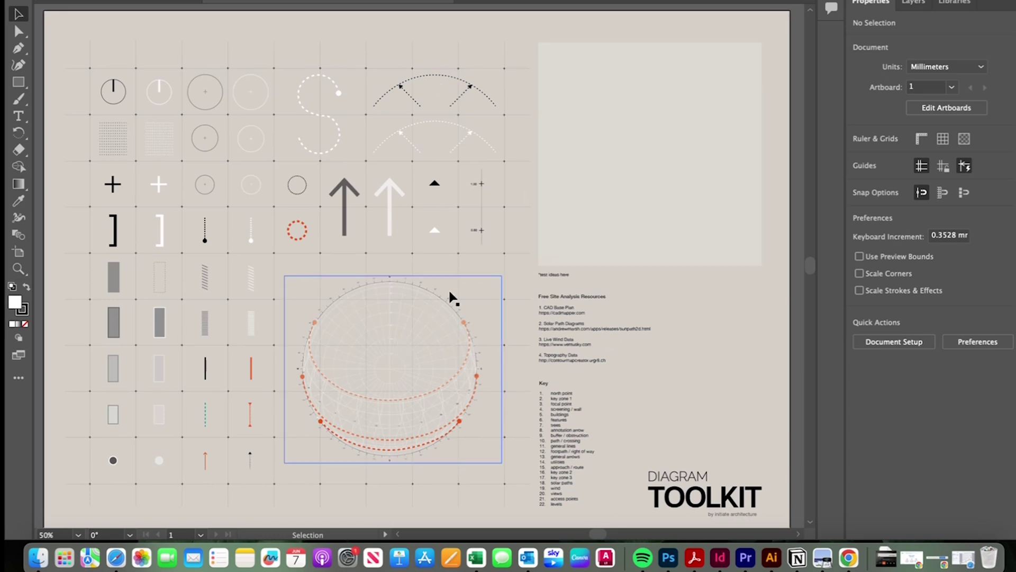
Copy the two circle tree symbols from the Diagram Toolkit into the site plan.
{"action": "left_click", "coordinate": [258, 194]}
{"action": "left_click", "coordinate": [263, 148], "text": "shift"}
{"action": "left_click", "coordinate": [726, 320]}
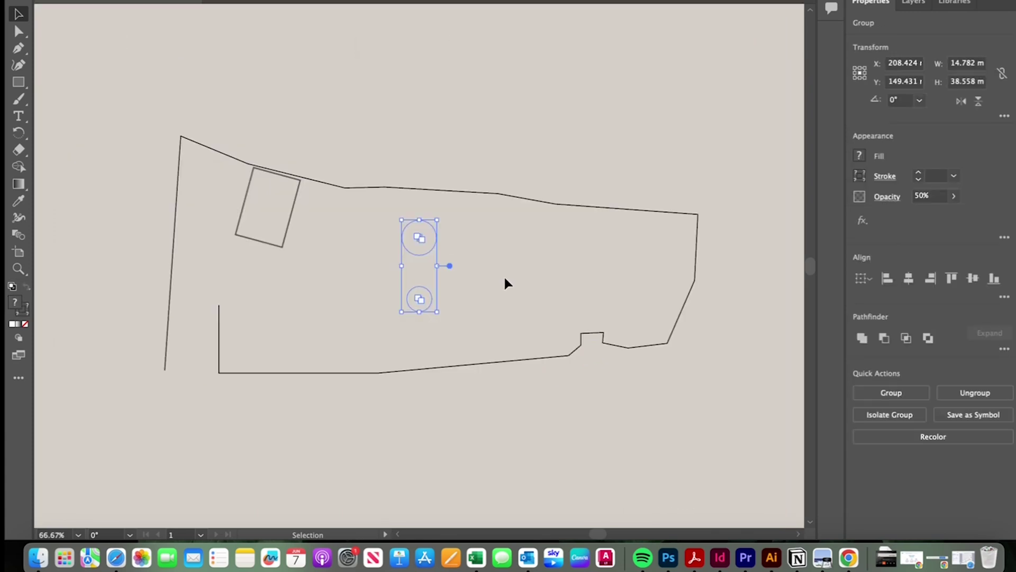
{"action": "left_click", "coordinate": [505, 279]}
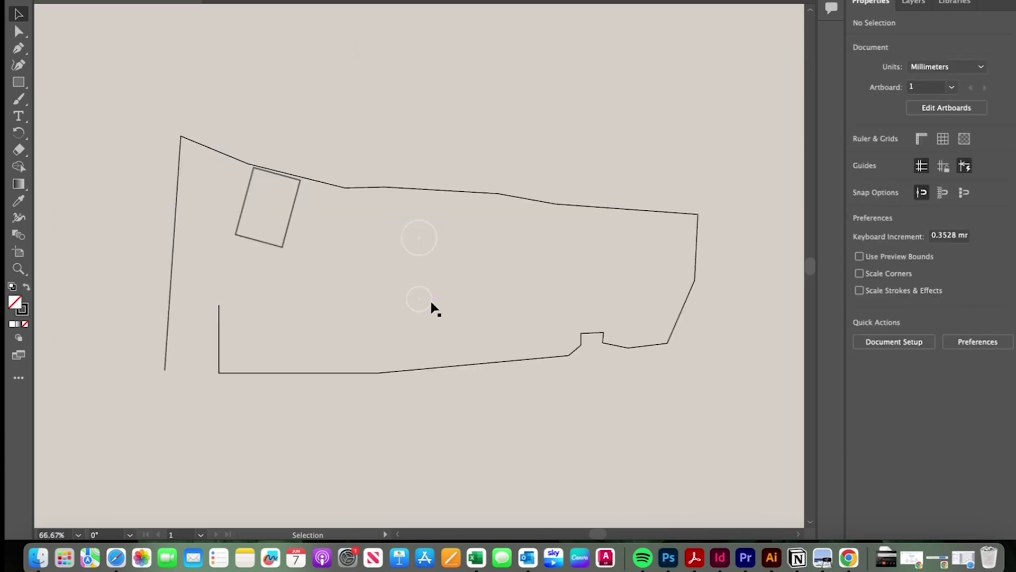
Place tree circles along the site boundary, duplicating them along the edge.
{"action": "left_click_drag", "start_coordinate": [354, 292], "coordinate": [235, 317]}
{"action": "left_click_drag", "start_coordinate": [427, 256], "coordinate": [236, 341]}
{"action": "left_click", "coordinate": [238, 306]}
{"action": "key", "text": "a"}
{"action": "key", "text": "super+z"}
{"action": "key", "text": "v"}
{"action": "left_click_drag", "start_coordinate": [427, 278], "coordinate": [522, 273]}
{"action": "left_click", "coordinate": [536, 165]}
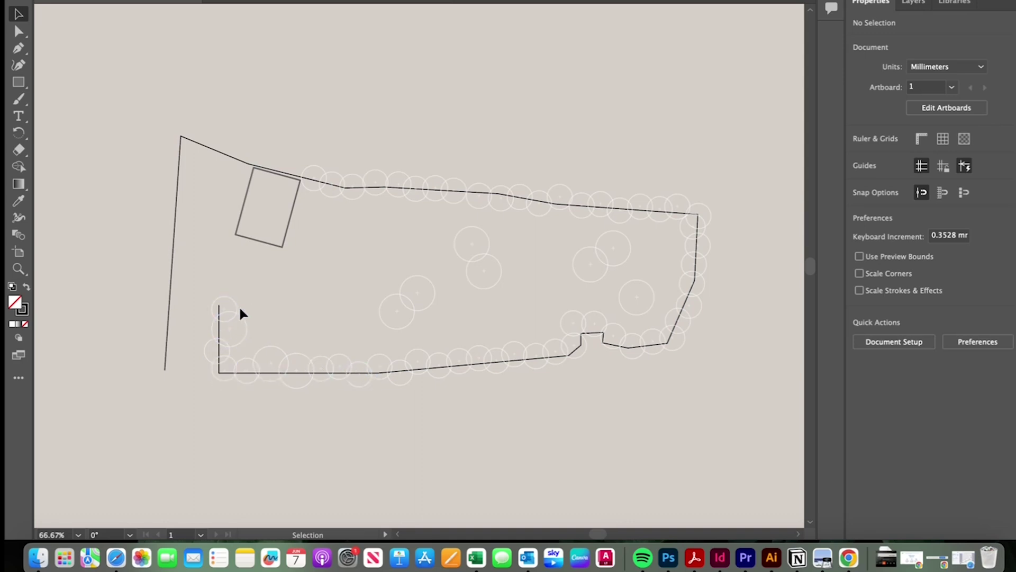
Extend the lower-left boundary into an L-shaped line with a 4 pt stroke.
{"action": "key", "text": "p"}
{"action": "left_click", "coordinate": [219, 373]}
{"action": "left_click", "coordinate": [336, 379]}
{"action": "scroll", "coordinate": [339, 381], "scroll_direction": "down", "scroll_amount": 1}
{"action": "scroll", "coordinate": [339, 381], "scroll_direction": "down", "scroll_amount": 1}
{"action": "key", "text": "super+equal"}
{"action": "key", "text": "super+equal"}
{"action": "scroll", "coordinate": [342, 360], "scroll_direction": "right", "scroll_amount": 3}
{"action": "scroll", "coordinate": [342, 360], "scroll_direction": "right", "scroll_amount": 2}
{"action": "key", "text": "v"}
{"action": "left_click", "coordinate": [919, 173]}
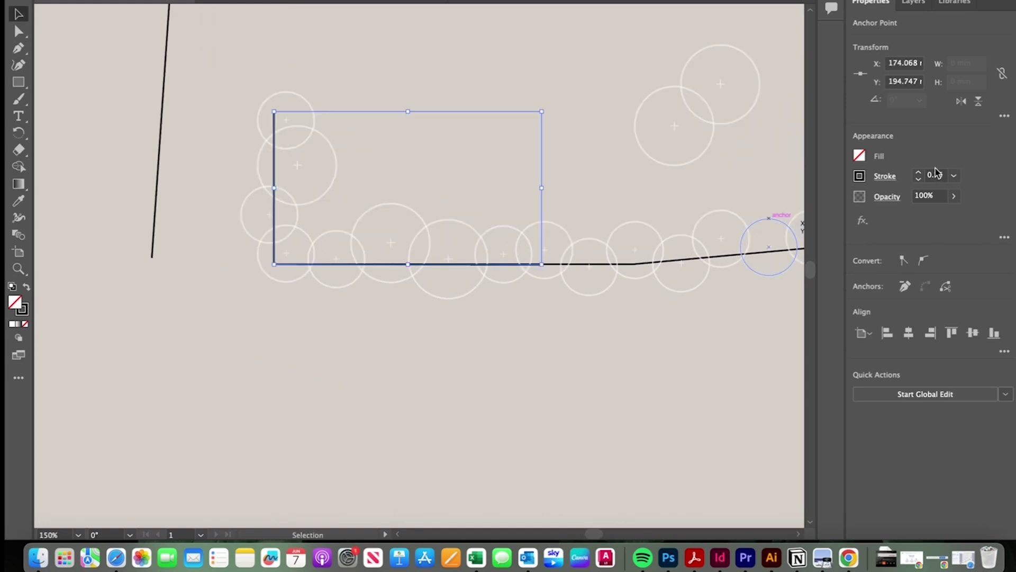
{"action": "left_click", "coordinate": [919, 172]}
{"action": "left_click", "coordinate": [919, 172]}
{"action": "left_click", "coordinate": [919, 172]}
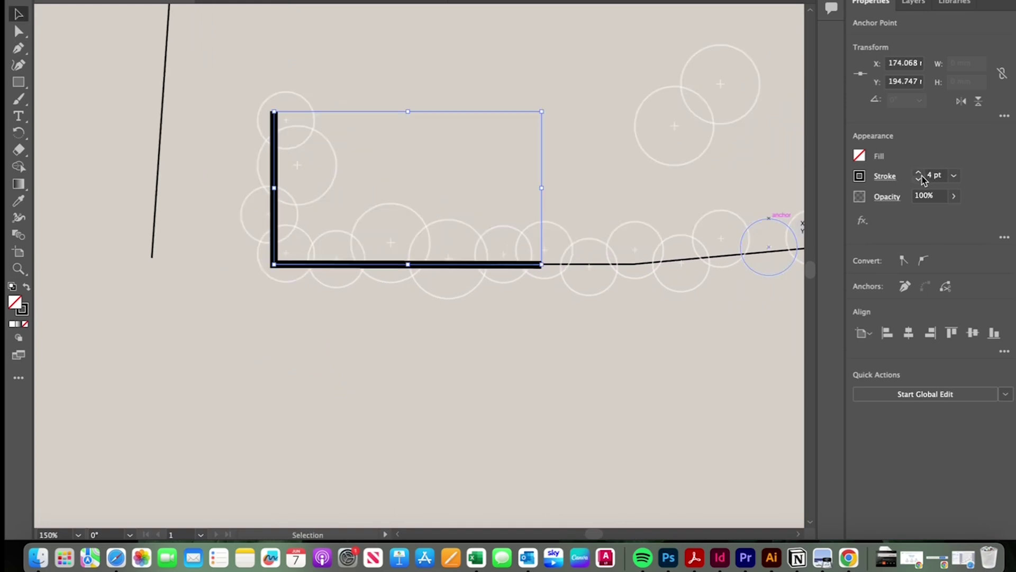
{"action": "key", "text": "super+minus"}
{"action": "key", "text": "super+minus"}
Add a 'TREE SCREENING' text label just below the thick line.
{"action": "key", "text": "t"}
{"action": "left_click_drag", "start_coordinate": [338, 245], "coordinate": [477, 268]}
{"action": "type", "text": "THE"}
{"action": "type", "text": "E SCREENING"}
{"action": "left_click", "coordinate": [20, 15]}
{"action": "left_click_drag", "start_coordinate": [359, 254], "coordinate": [275, 386]}
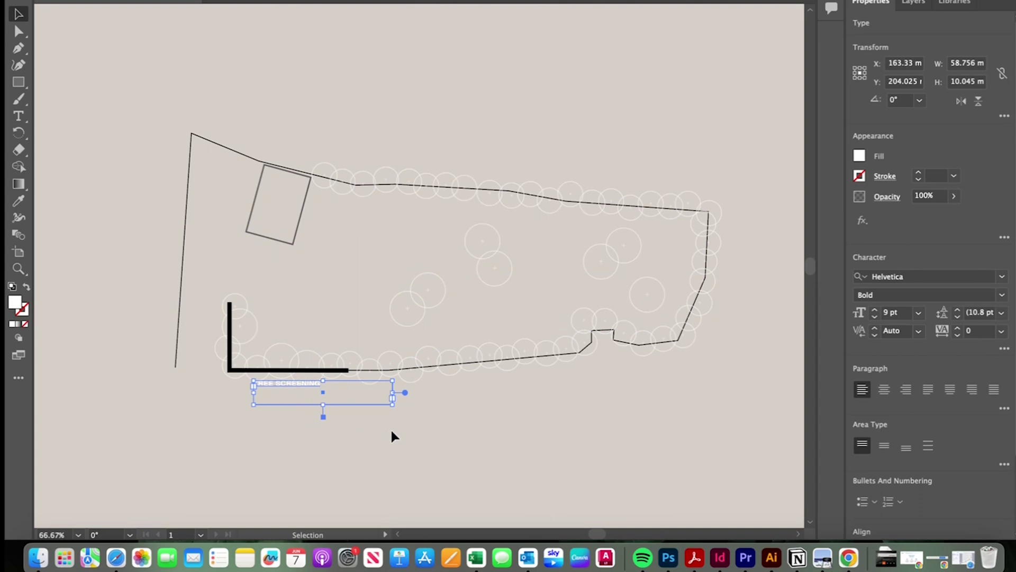
{"action": "left_click", "coordinate": [394, 438]}
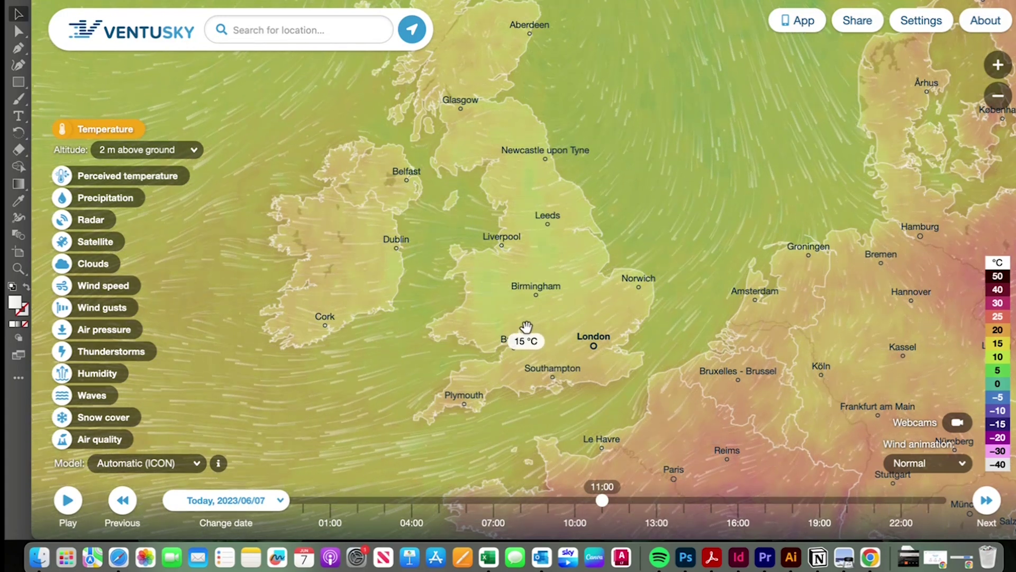
Pan the Ventusky map to centre the Bridgend and Cardiff area.
{"action": "left_click", "coordinate": [226, 500]}
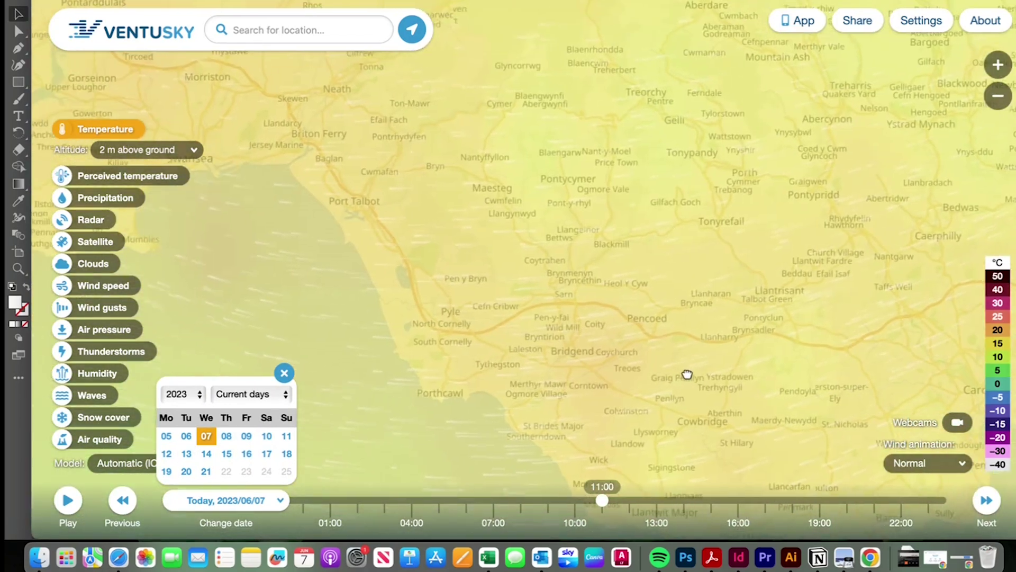
{"action": "left_click_drag", "start_coordinate": [686, 375], "coordinate": [587, 220]}
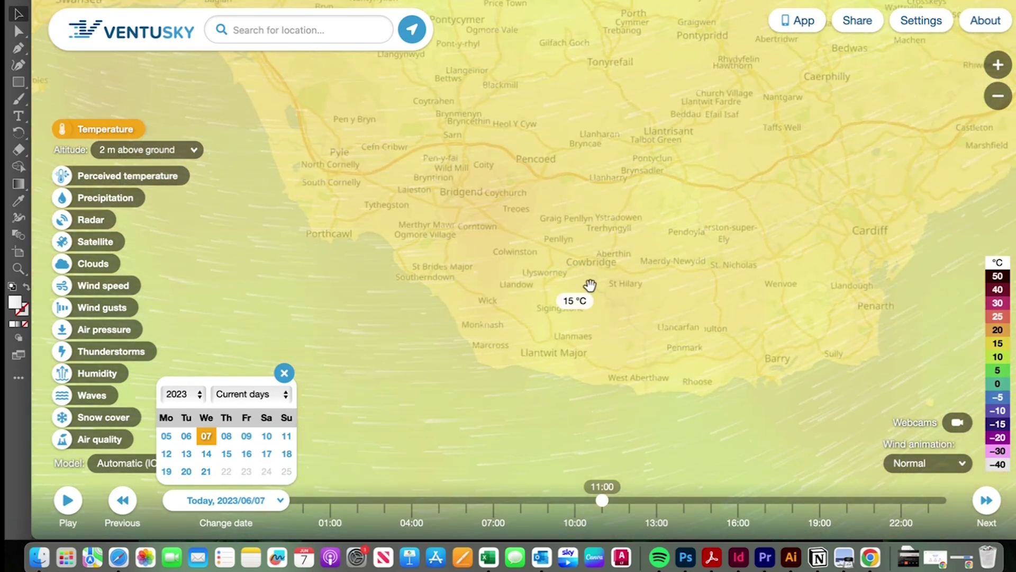
{"action": "left_click_drag", "start_coordinate": [621, 277], "coordinate": [596, 290]}
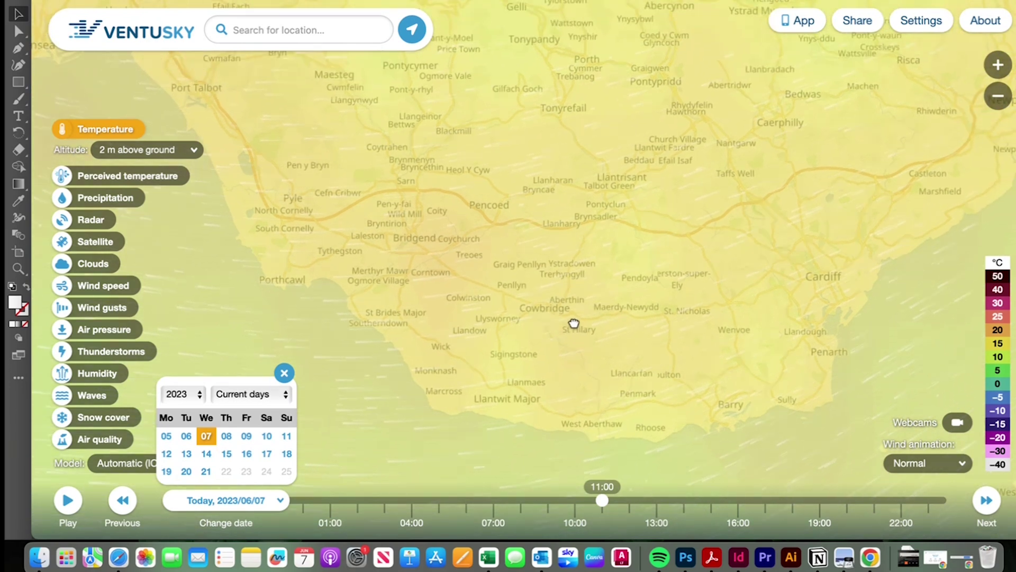
Set the map date to Thursday, 11 May 2023.
{"action": "left_click", "coordinate": [228, 393]}
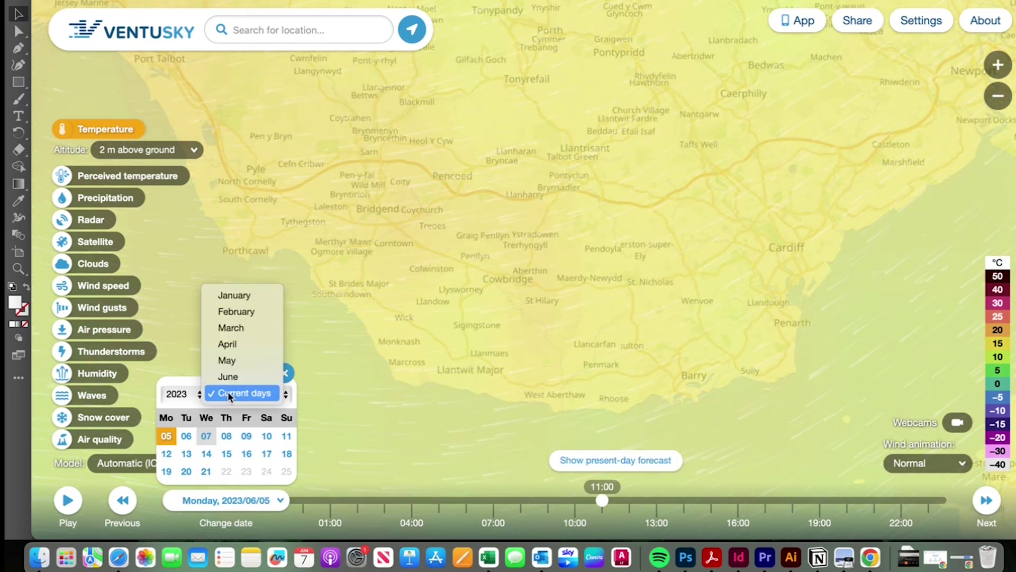
{"action": "left_click", "coordinate": [229, 360]}
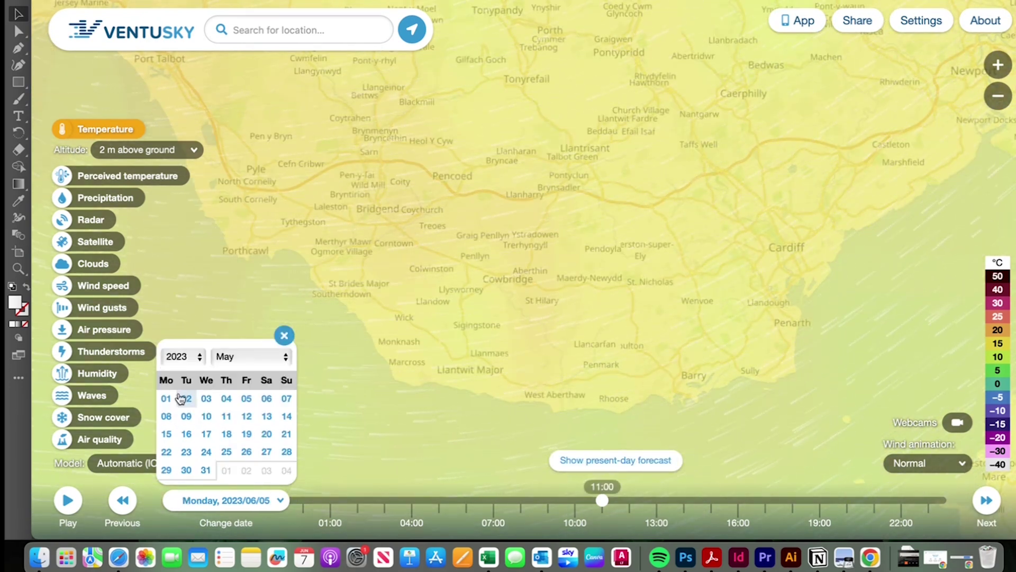
{"action": "left_click", "coordinate": [166, 398]}
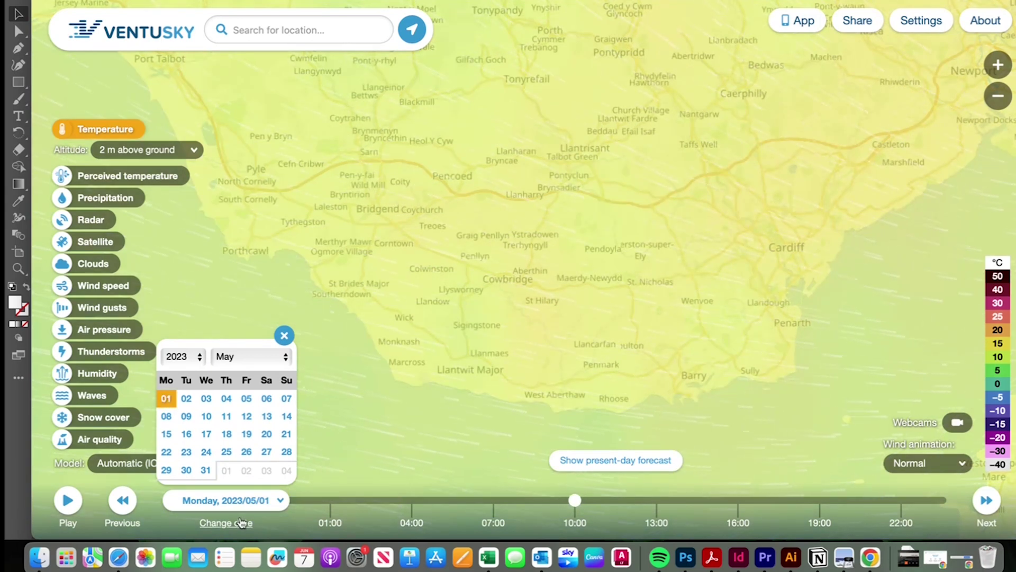
{"action": "left_click", "coordinate": [186, 398]}
{"action": "left_click", "coordinate": [289, 417]}
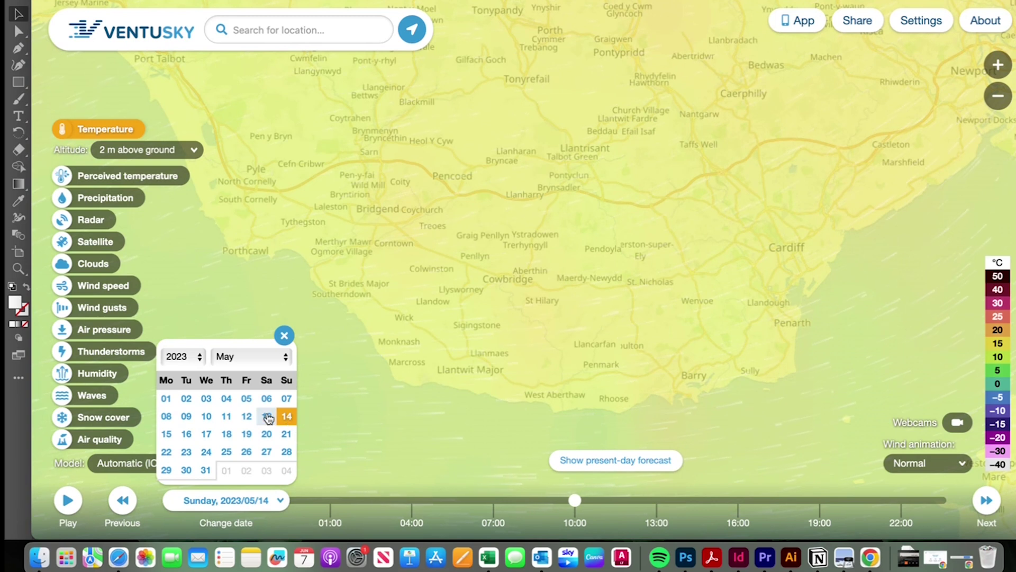
{"action": "left_click", "coordinate": [268, 417]}
{"action": "left_click", "coordinate": [234, 417]}
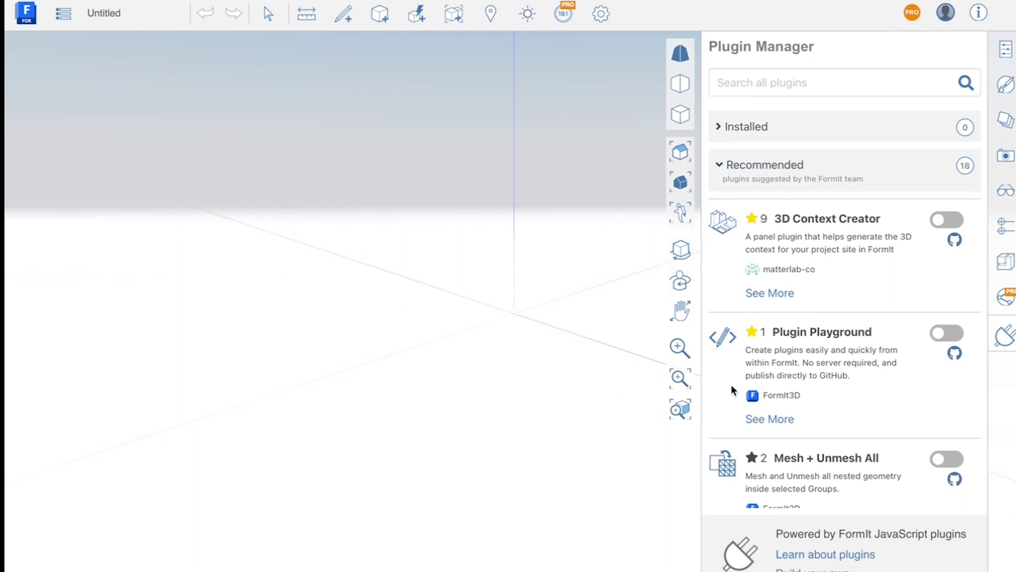
Search the project location for Wales in FormIt's Set Location map.
{"action": "left_click", "coordinate": [491, 16]}
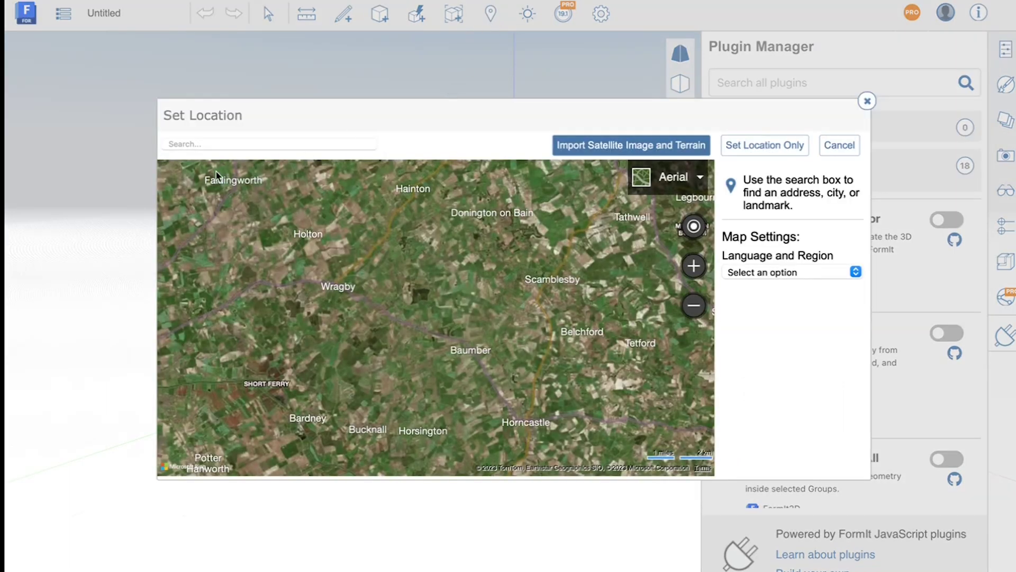
{"action": "left_click", "coordinate": [182, 143]}
{"action": "type", "text": "Wales"}
{"action": "key", "text": "Return"}
Open the weather station near Bonvilston and show its annual wind rose.
{"action": "scroll", "coordinate": [587, 296], "scroll_direction": "up", "scroll_amount": 5}
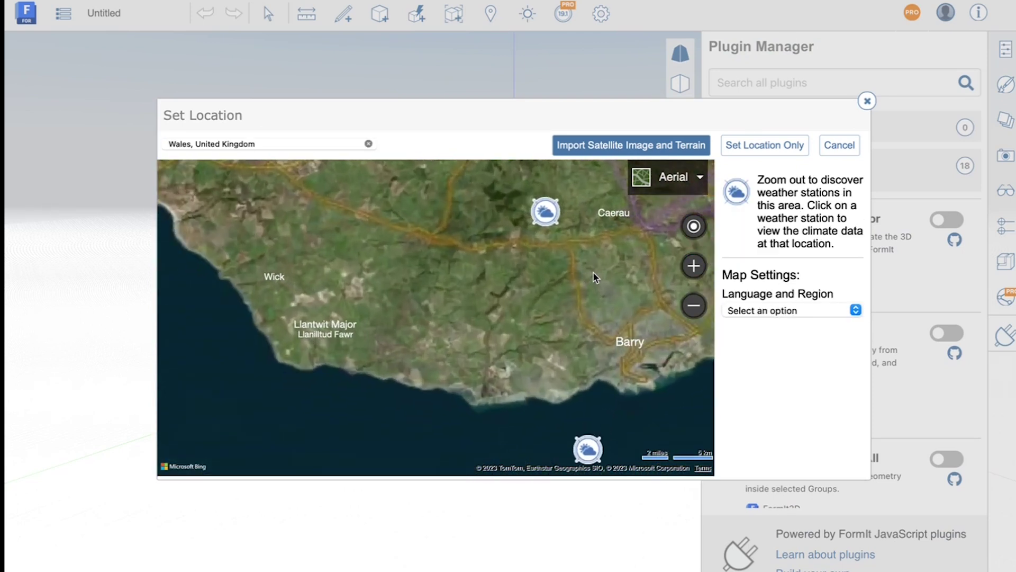
{"action": "scroll", "coordinate": [569, 284], "scroll_direction": "down", "scroll_amount": 4}
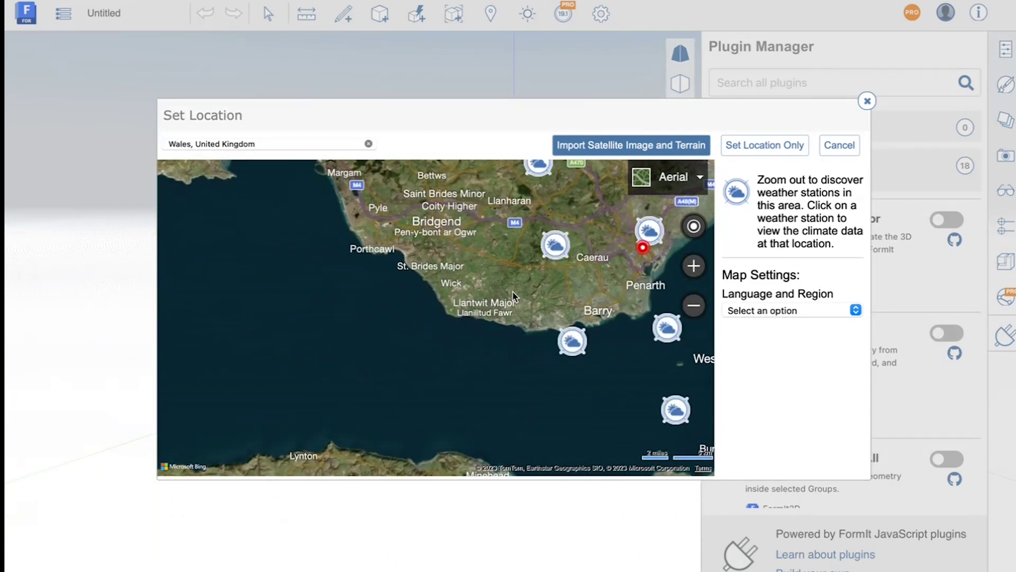
{"action": "scroll", "coordinate": [564, 313], "scroll_direction": "down", "scroll_amount": 3}
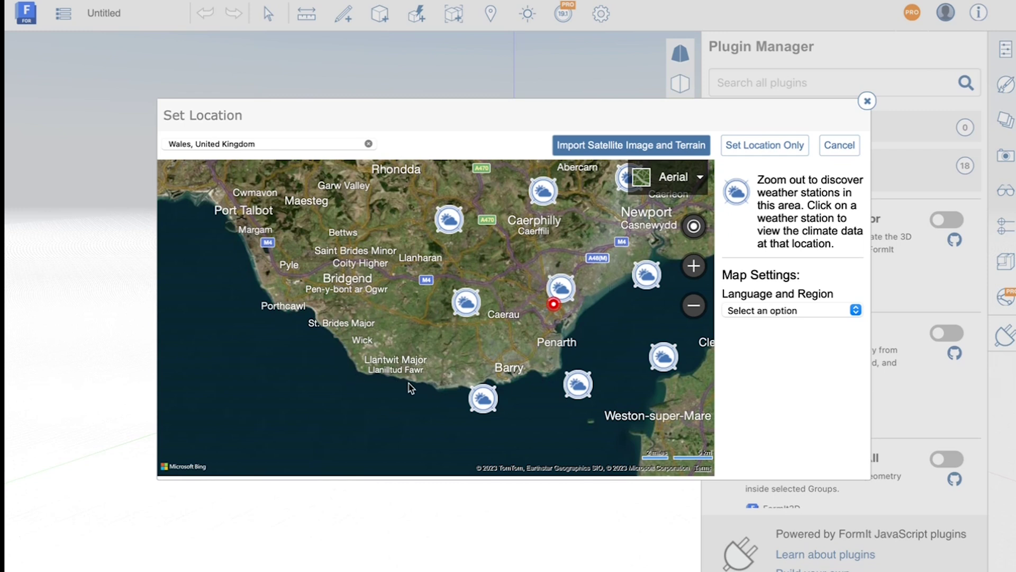
{"action": "scroll", "coordinate": [412, 330], "scroll_direction": "up", "scroll_amount": 5}
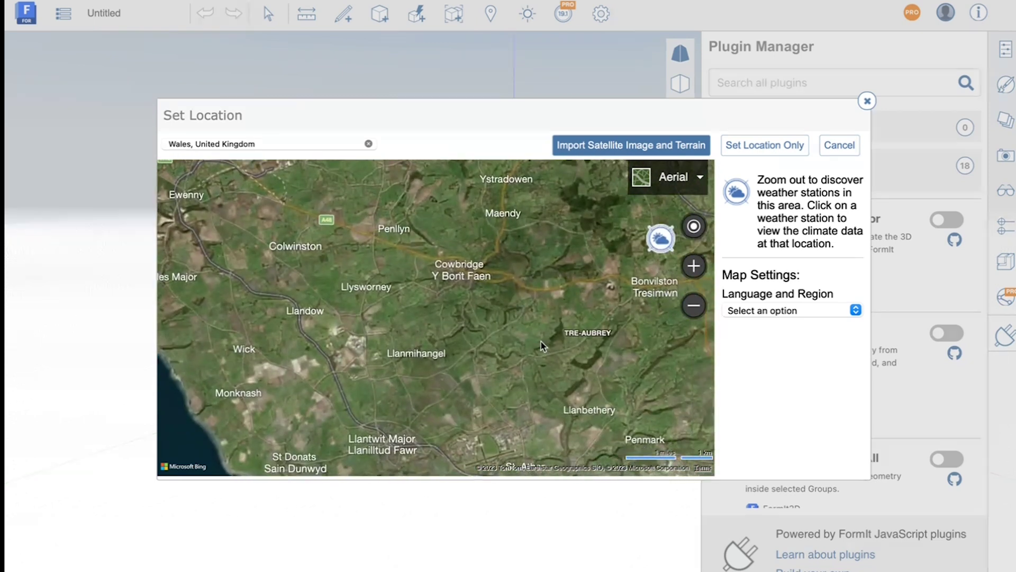
{"action": "left_click_drag", "start_coordinate": [535, 269], "coordinate": [339, 391]}
{"action": "scroll", "coordinate": [454, 283], "scroll_direction": "up", "scroll_amount": 2}
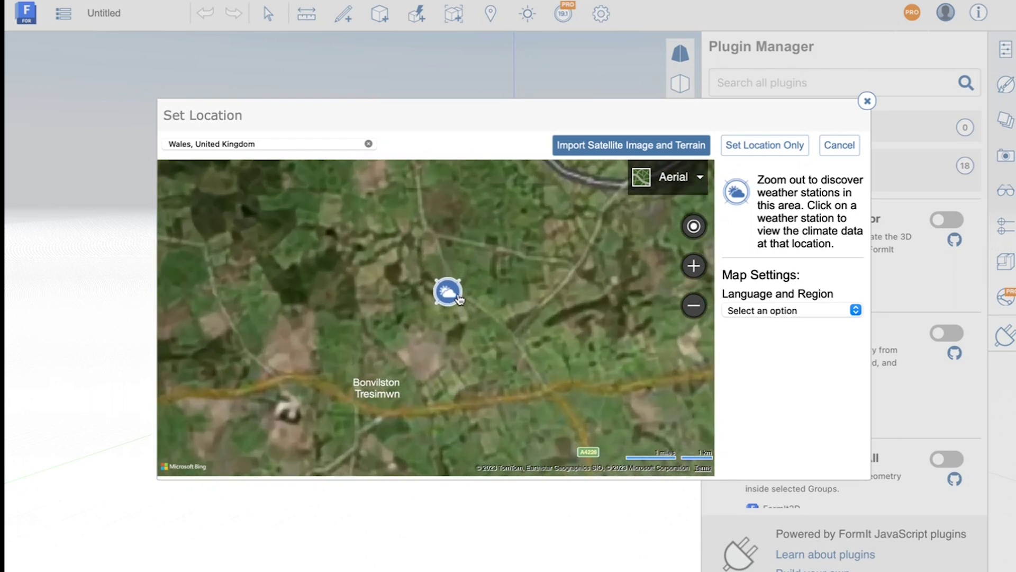
{"action": "left_click", "coordinate": [445, 295]}
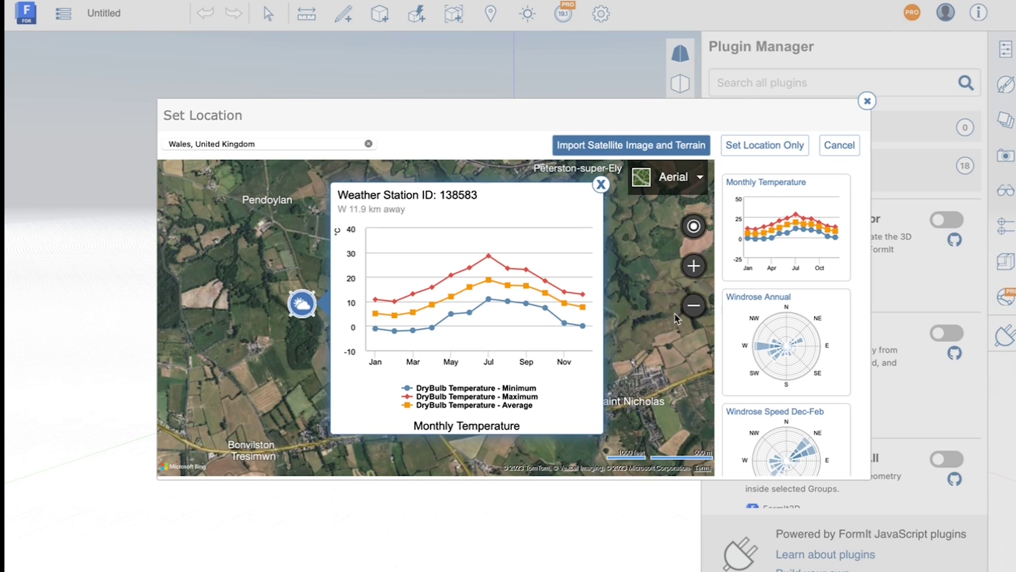
{"action": "scroll", "coordinate": [822, 302], "scroll_direction": "down", "scroll_amount": 1}
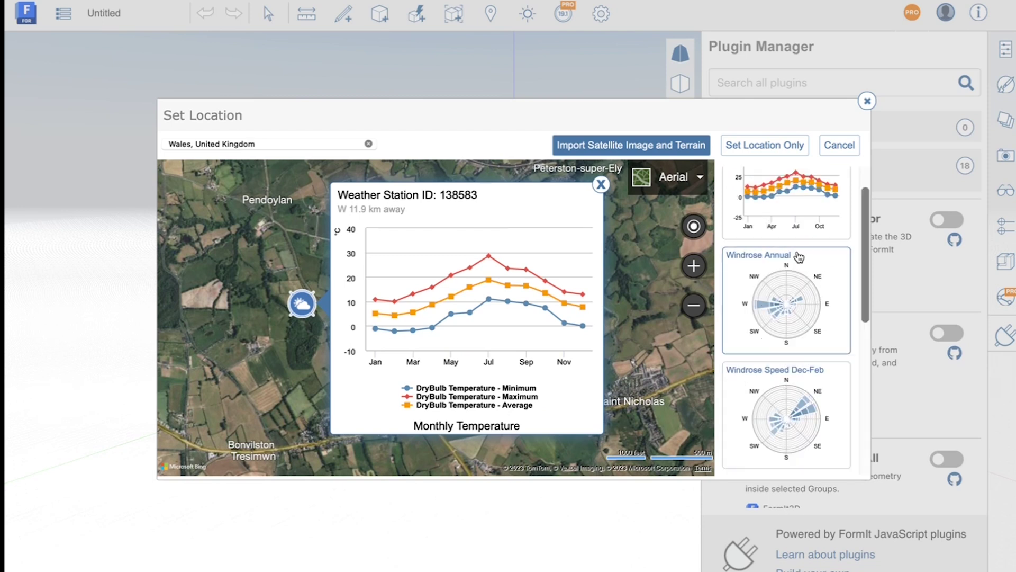
{"action": "scroll", "coordinate": [824, 321], "scroll_direction": "down", "scroll_amount": 1}
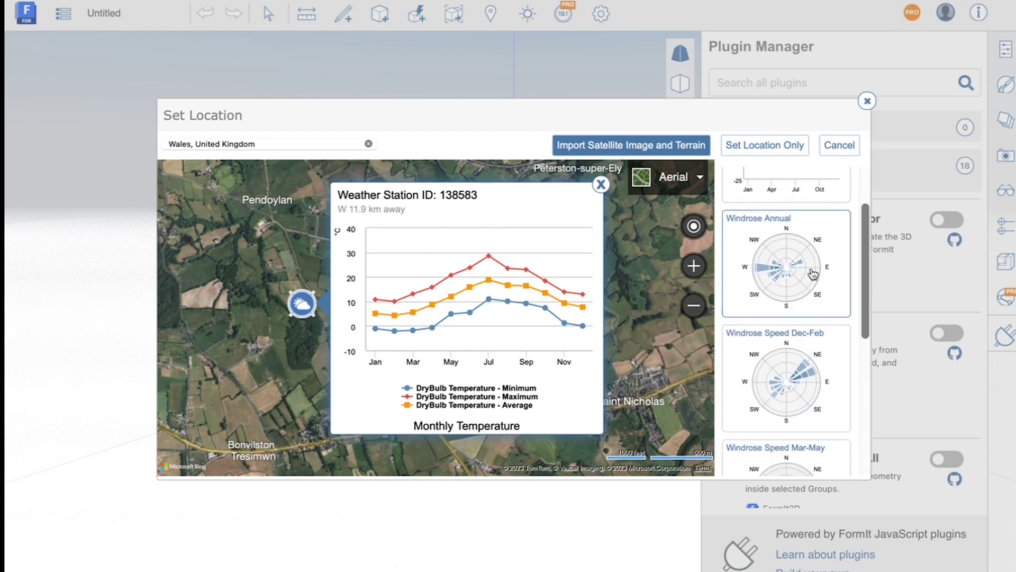
{"action": "scroll", "coordinate": [810, 258], "scroll_direction": "up", "scroll_amount": 2}
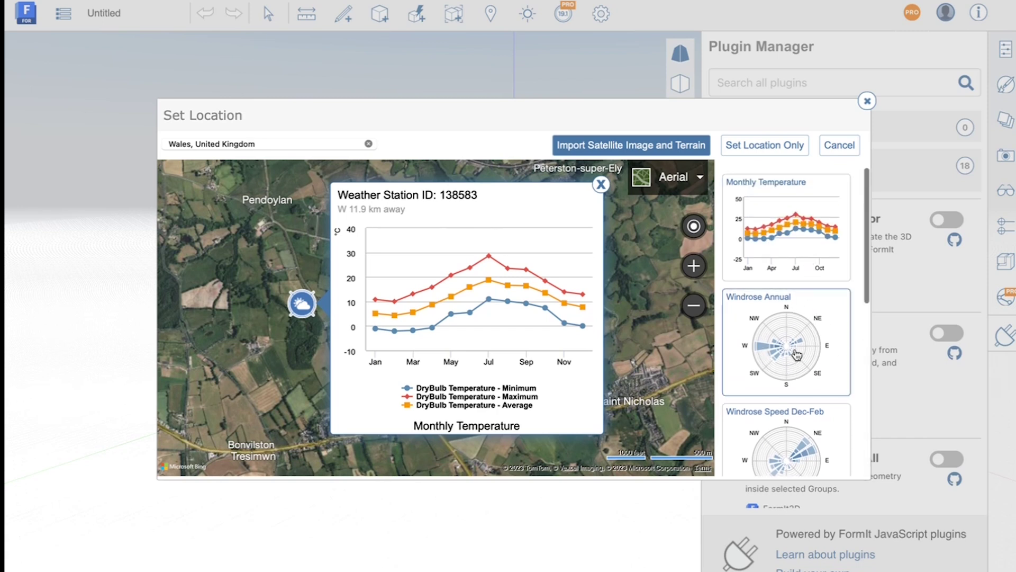
{"action": "left_click", "coordinate": [796, 349]}
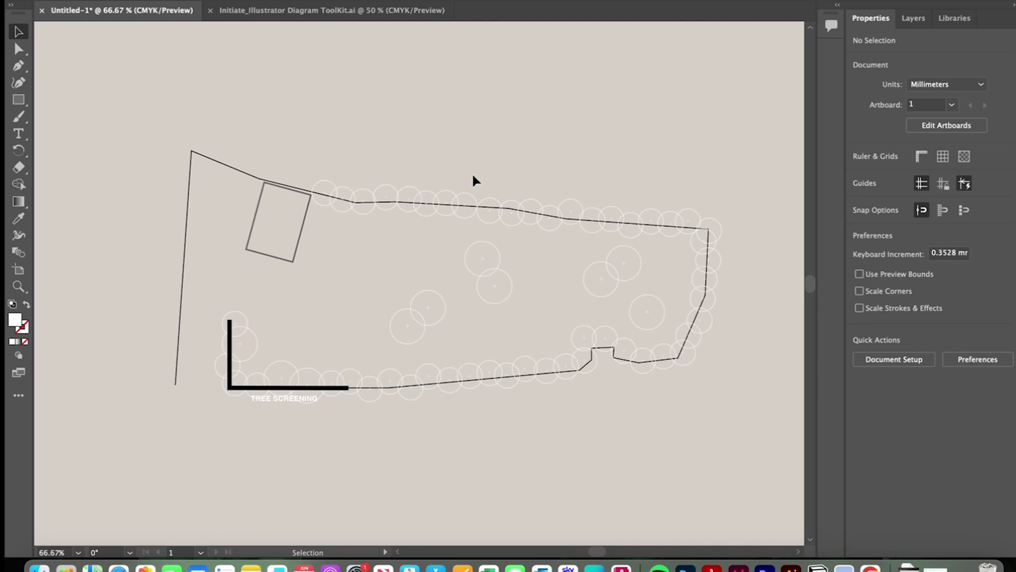
Copy the white arrow from the Diagram ToolKit and place it at the western boundary.
{"action": "left_click", "coordinate": [341, 10]}
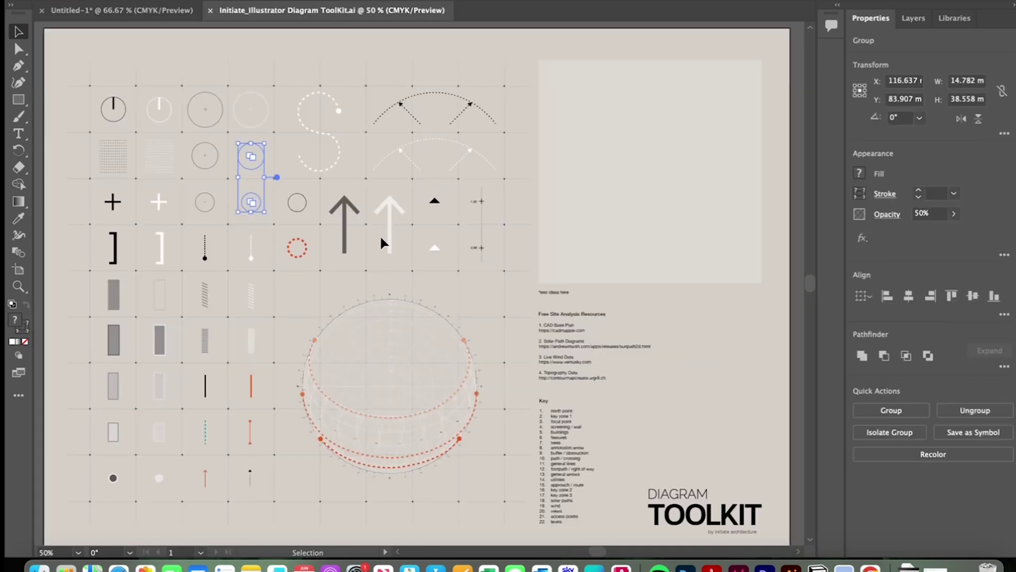
{"action": "left_click", "coordinate": [389, 216]}
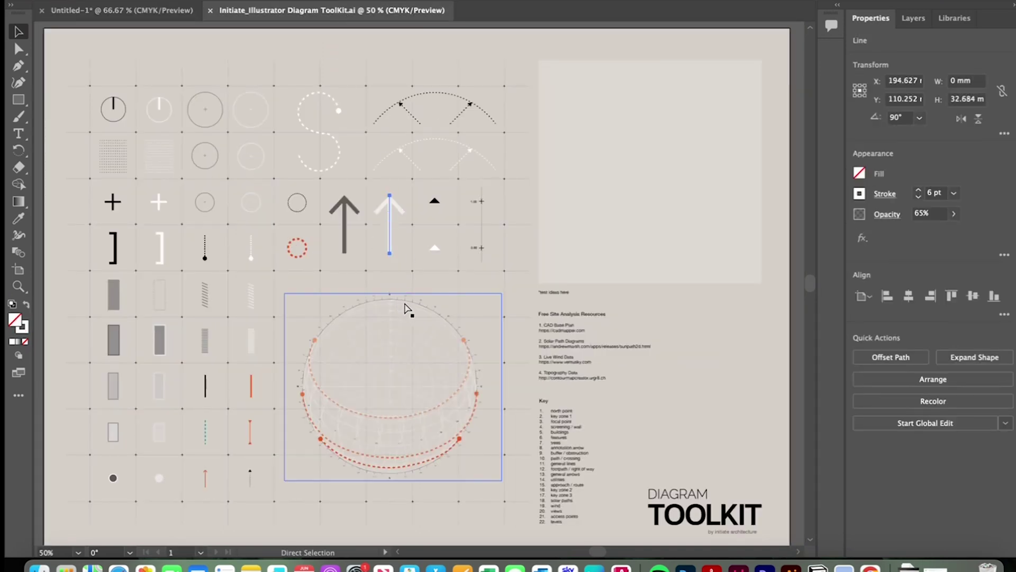
{"action": "key", "text": "ctrl+c"}
{"action": "left_click", "coordinate": [122, 10]}
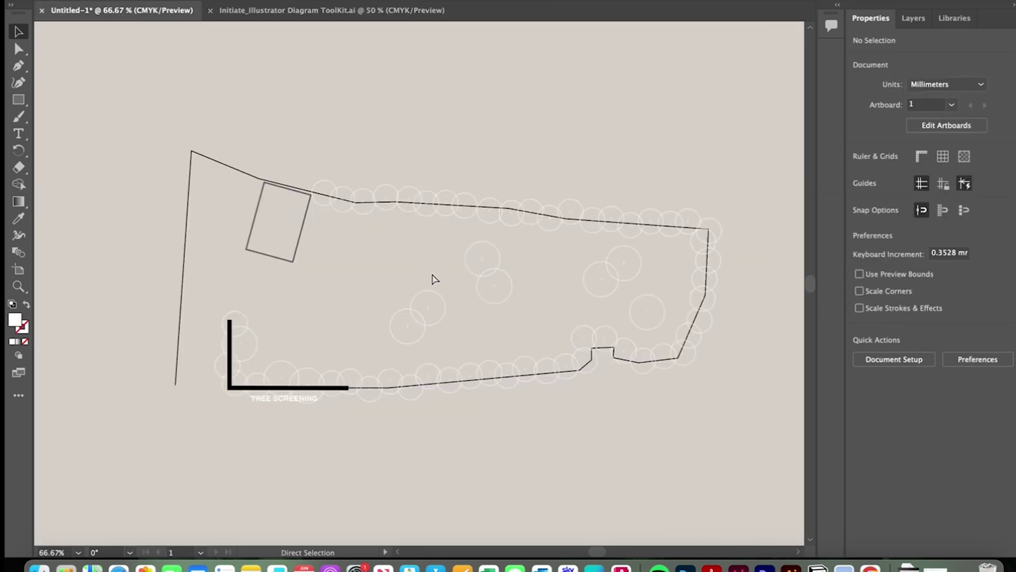
{"action": "key", "text": "ctrl+v"}
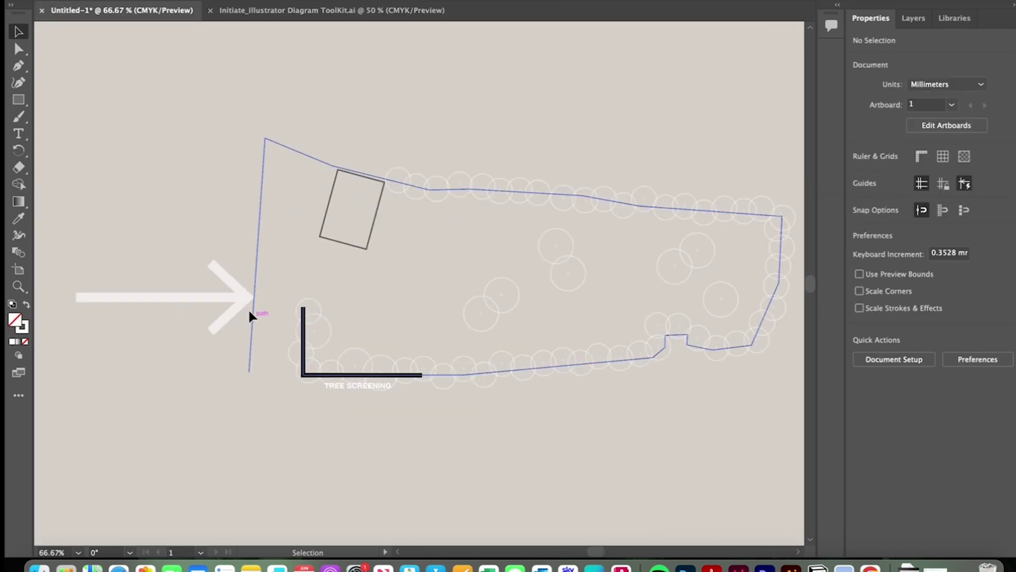
{"action": "mouse_move", "coordinate": [248, 308]}
{"action": "left_mouse_down"}
{"action": "mouse_move", "coordinate": [266, 320]}
{"action": "mouse_move", "coordinate": [265, 299]}
{"action": "left_mouse_up"}
{"action": "left_click", "coordinate": [281, 467]}
{"action": "scroll", "coordinate": [494, 468], "scroll_direction": "right", "scroll_amount": 3}
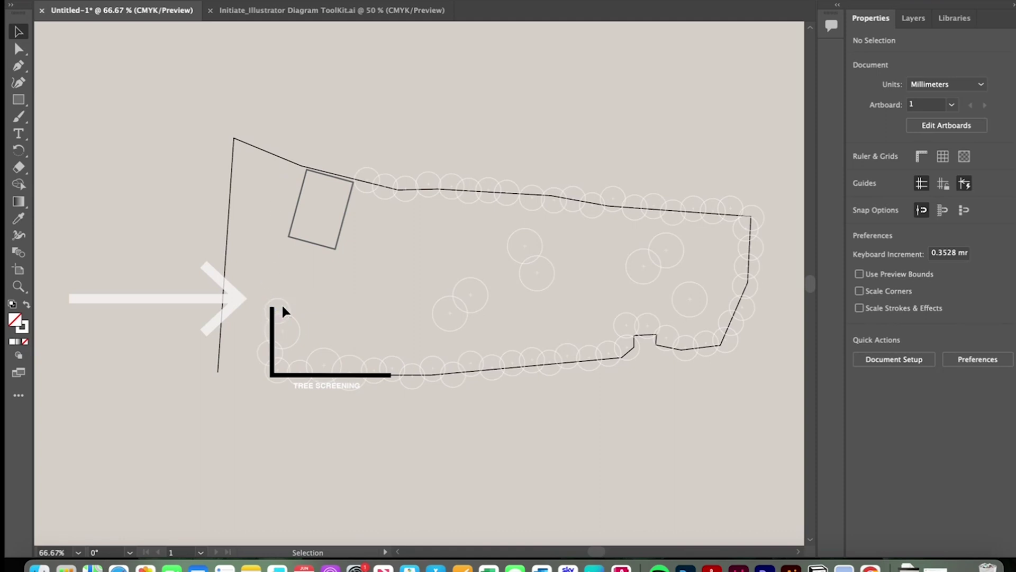
Duplicate the TREE SCREENING label, retype it 'PREVAILING WIND', and place it on the arrow.
{"action": "left_click", "coordinate": [323, 386]}
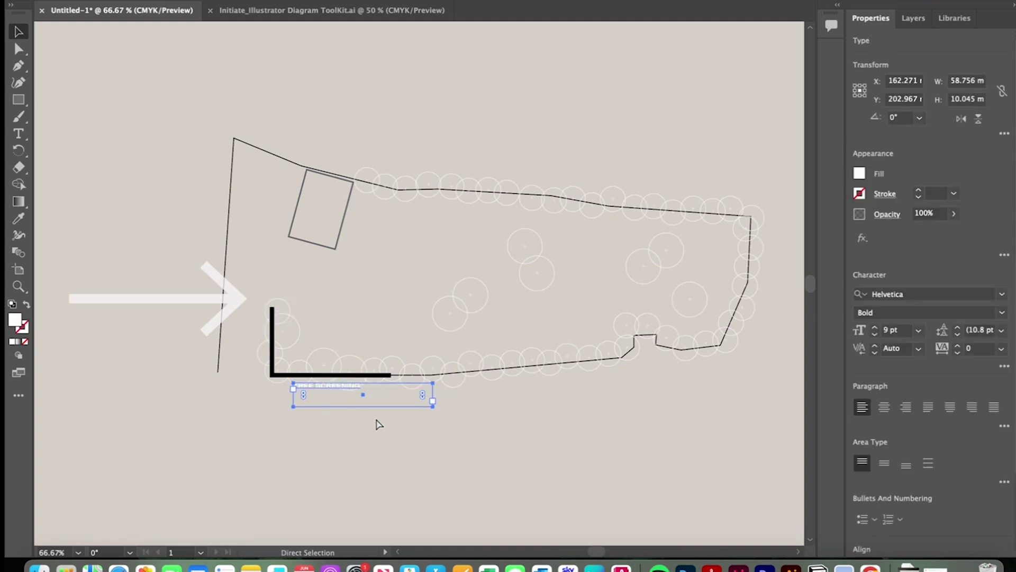
{"action": "key", "text": "ctrl+c"}
{"action": "key", "text": "ctrl+v"}
{"action": "double_click", "coordinate": [418, 277]}
{"action": "left_click_drag", "start_coordinate": [418, 277], "coordinate": [295, 274]}
{"action": "type", "text": "PREVAILING WIND"}
{"action": "left_click", "coordinate": [18, 32]}
{"action": "left_click_drag", "start_coordinate": [374, 276], "coordinate": [94, 286]}
{"action": "left_click", "coordinate": [212, 339]}
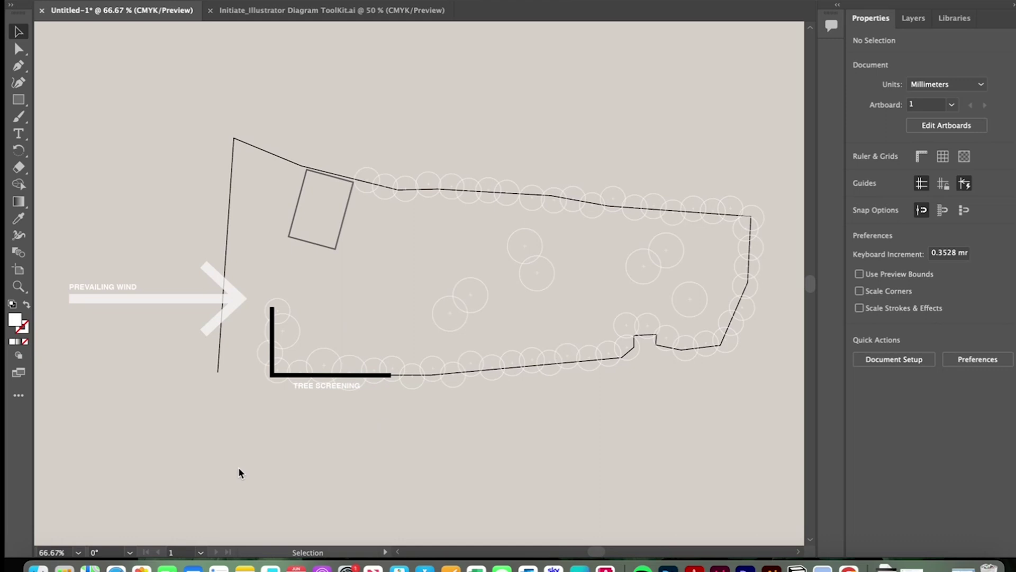
Open Welsh Water's Drainage and water searches page full screen and scroll the drainage map.
{"action": "left_click", "coordinate": [115, 568]}
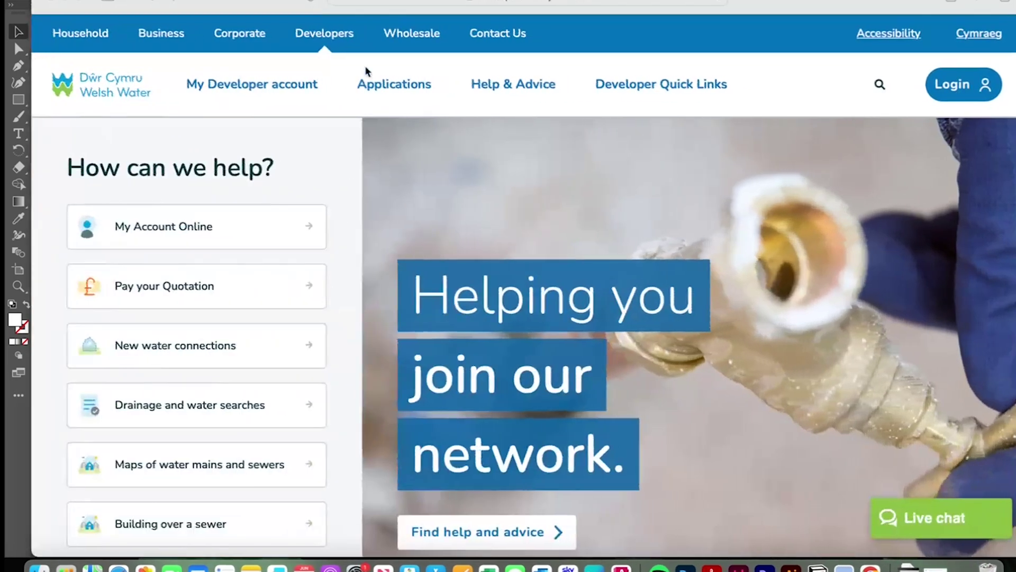
{"action": "left_click", "coordinate": [82, 1]}
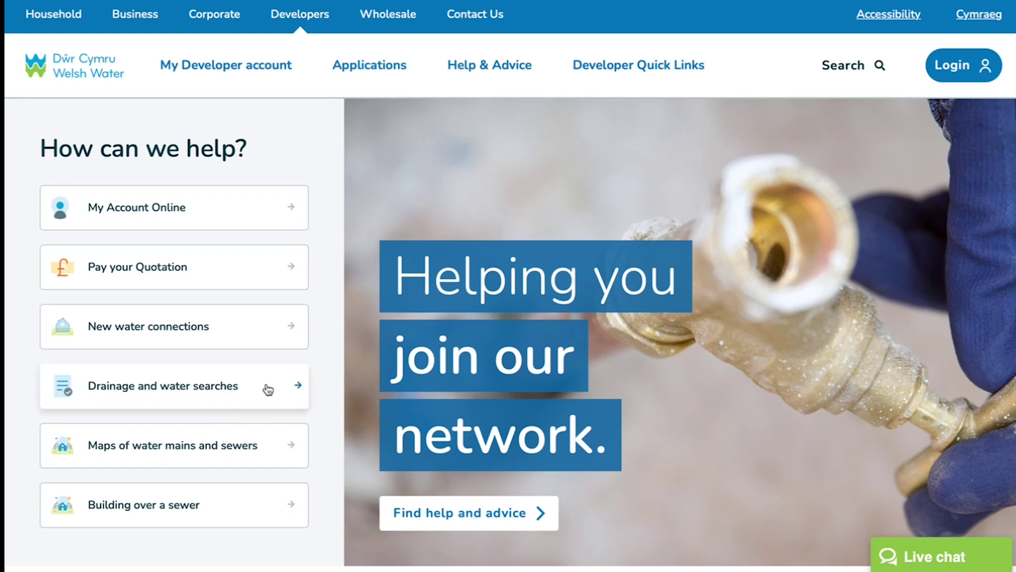
{"action": "left_click", "coordinate": [208, 390]}
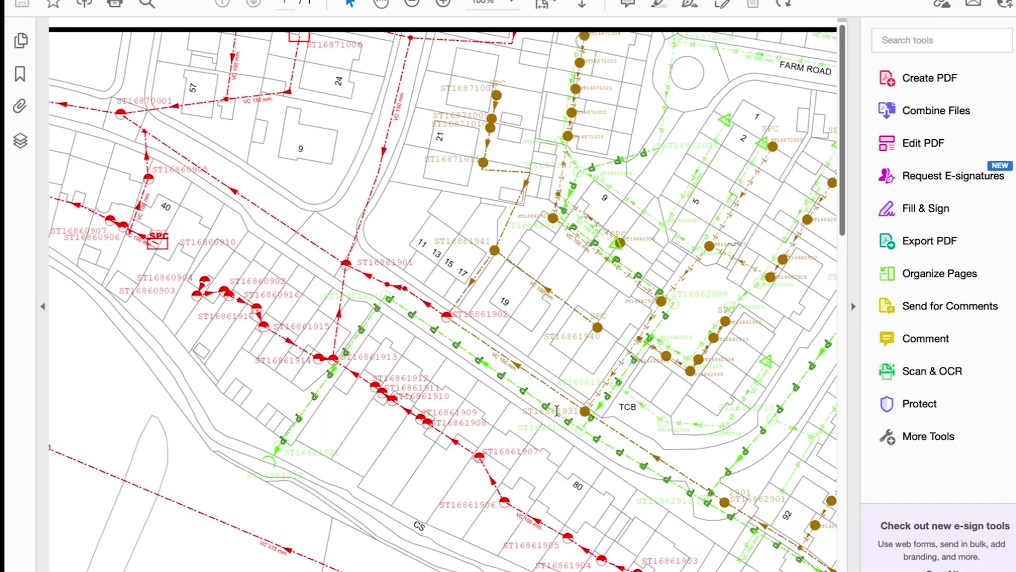
{"action": "scroll", "coordinate": [557, 410], "scroll_direction": "down", "scroll_amount": 2}
{"action": "scroll", "coordinate": [557, 411], "scroll_direction": "right", "scroll_amount": 6}
{"action": "scroll", "coordinate": [555, 409], "scroll_direction": "left", "scroll_amount": 6}
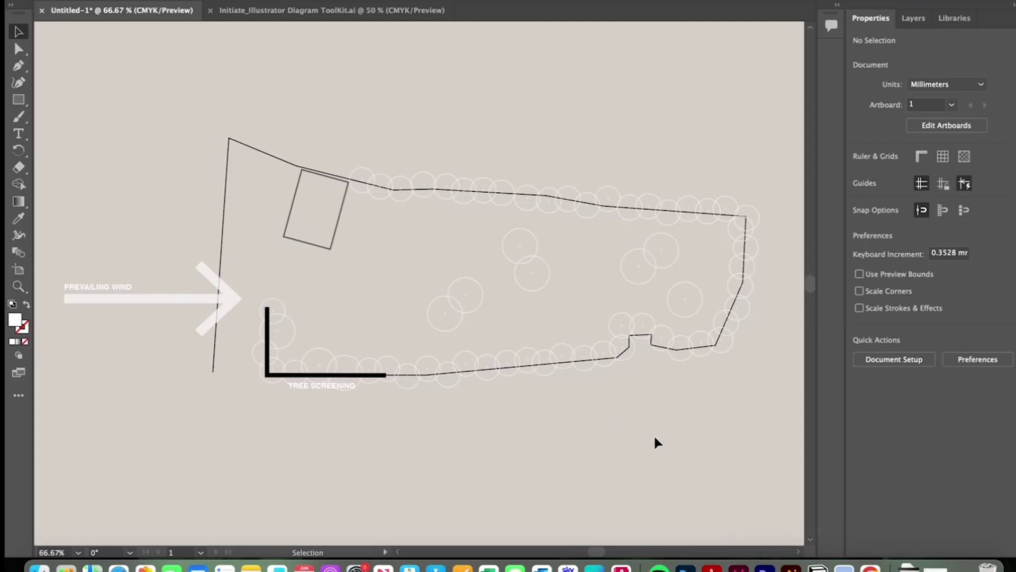
Paste the short dotted line from the toolkit below the southern edge with a 1 pt stroke.
{"action": "left_click", "coordinate": [318, 15]}
{"action": "left_click", "coordinate": [390, 250]}
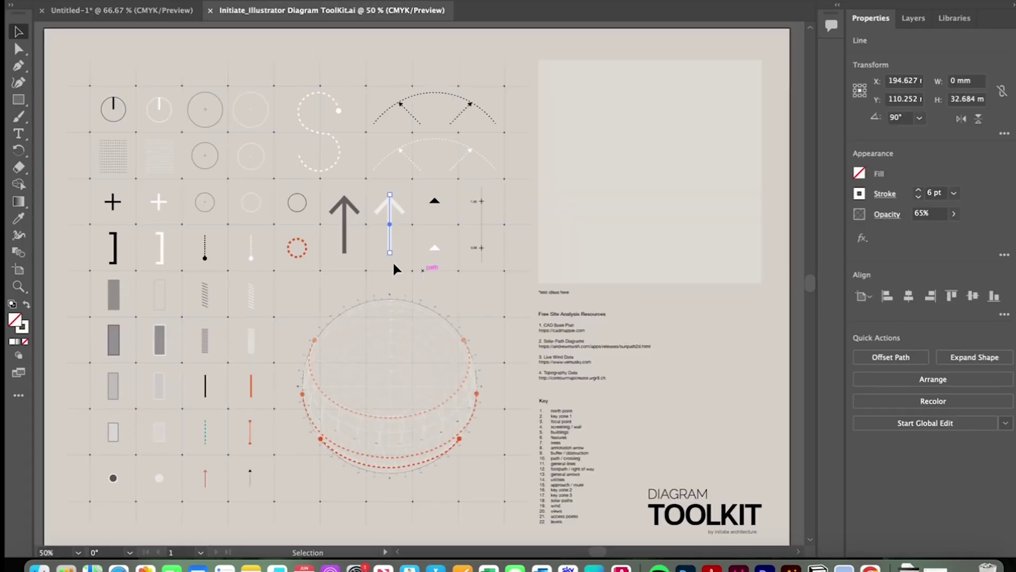
{"action": "left_click", "coordinate": [250, 435]}
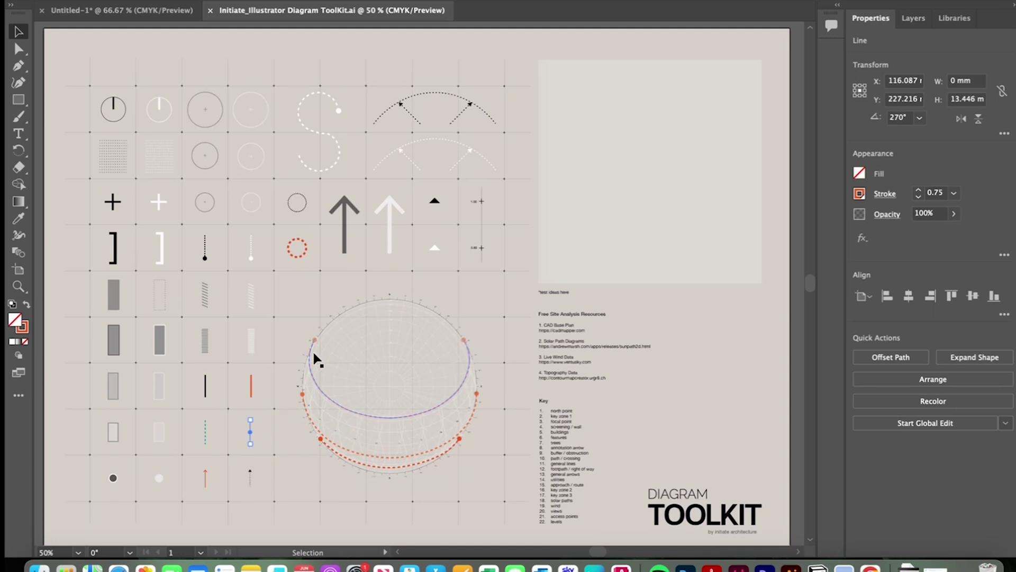
{"action": "left_click", "coordinate": [165, 11]}
{"action": "key", "text": "ctrl+v"}
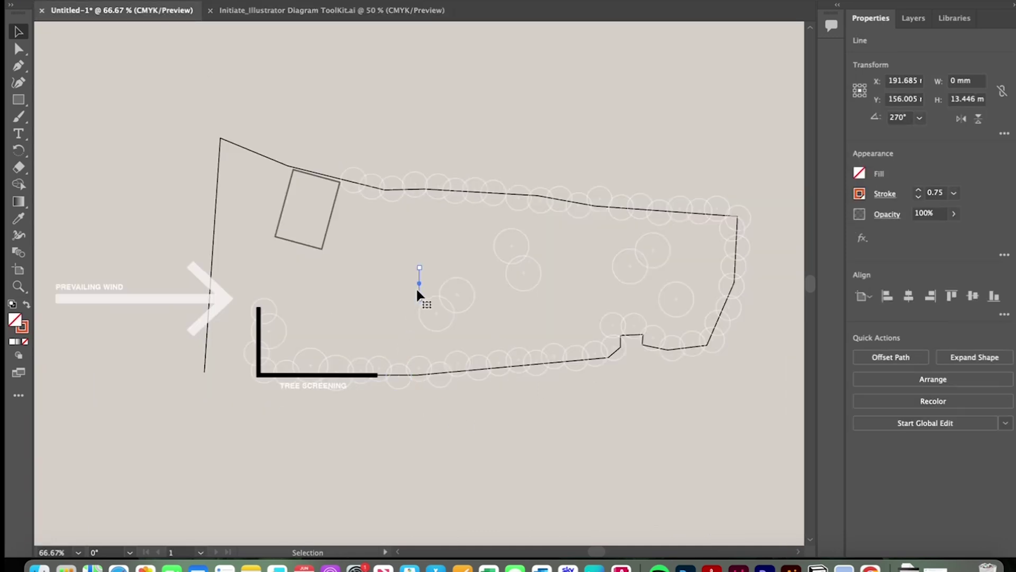
{"action": "mouse_move", "coordinate": [417, 290]}
{"action": "left_mouse_down"}
{"action": "mouse_move", "coordinate": [253, 375]}
{"action": "mouse_move", "coordinate": [182, 395]}
{"action": "mouse_move", "coordinate": [186, 369]}
{"action": "mouse_move", "coordinate": [288, 397]}
{"action": "mouse_move", "coordinate": [443, 400]}
{"action": "left_mouse_up"}
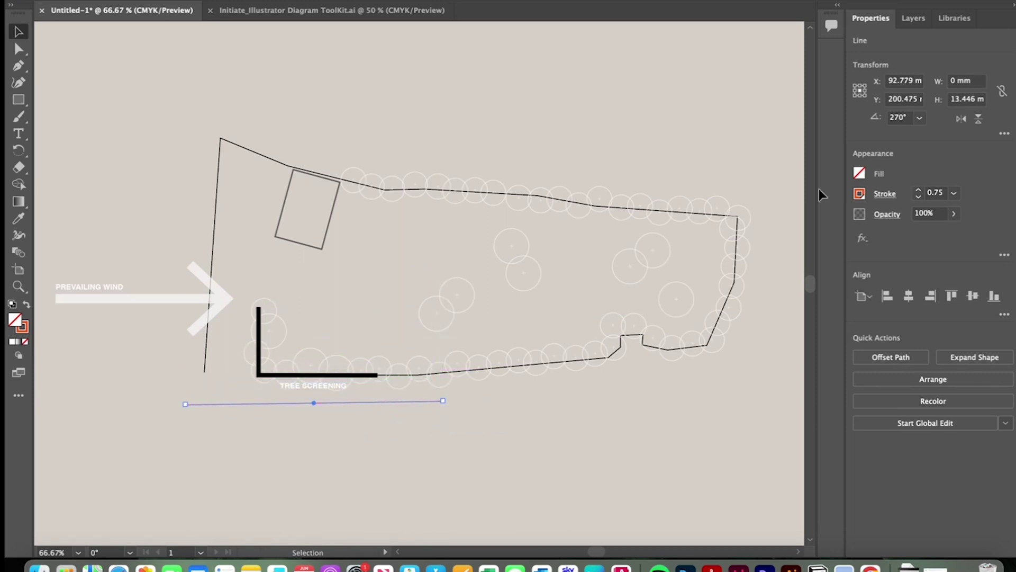
{"action": "left_click", "coordinate": [918, 190]}
{"action": "left_click", "coordinate": [917, 190]}
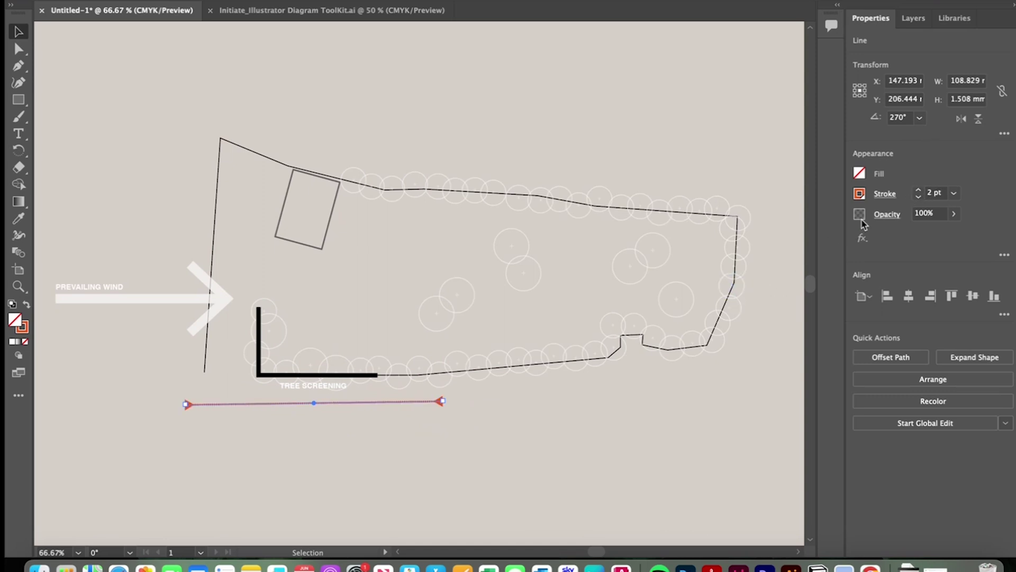
{"action": "left_click", "coordinate": [919, 196]}
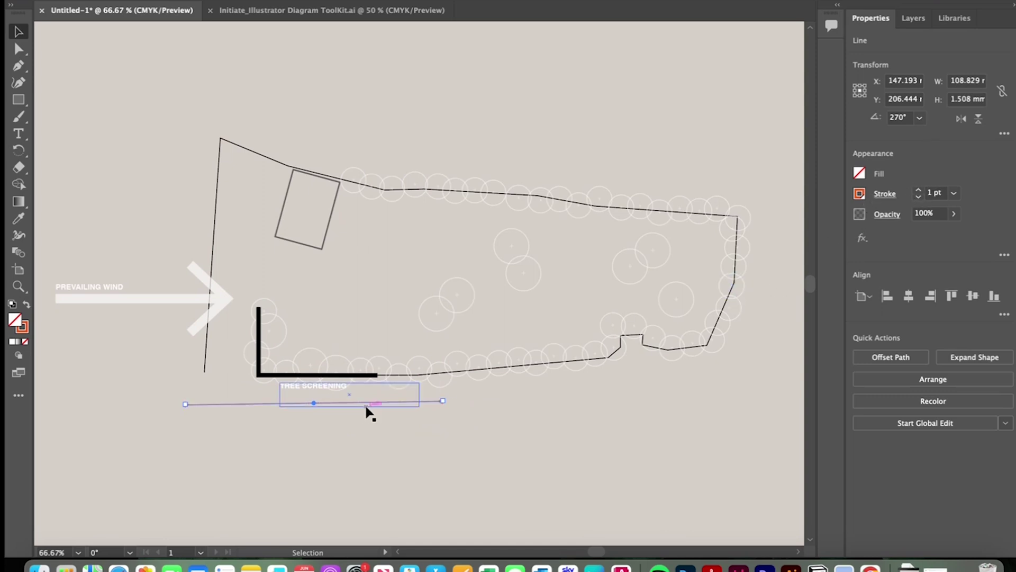
Extend the red dotted line with a copy angled up to the eastern corner.
{"action": "key", "text": "super+c"}
{"action": "key", "text": "super+v"}
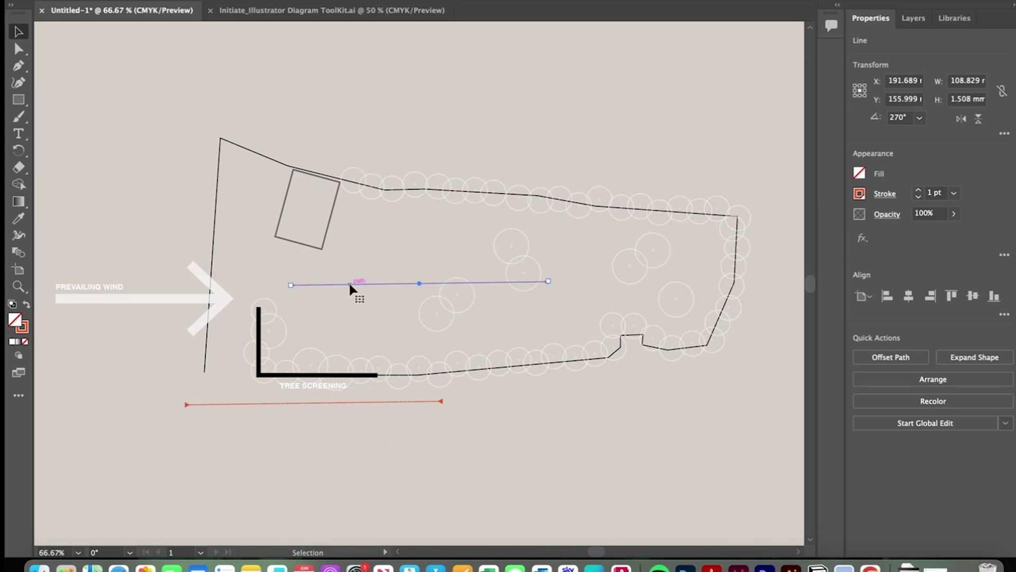
{"action": "left_click_drag", "start_coordinate": [348, 281], "coordinate": [500, 401]}
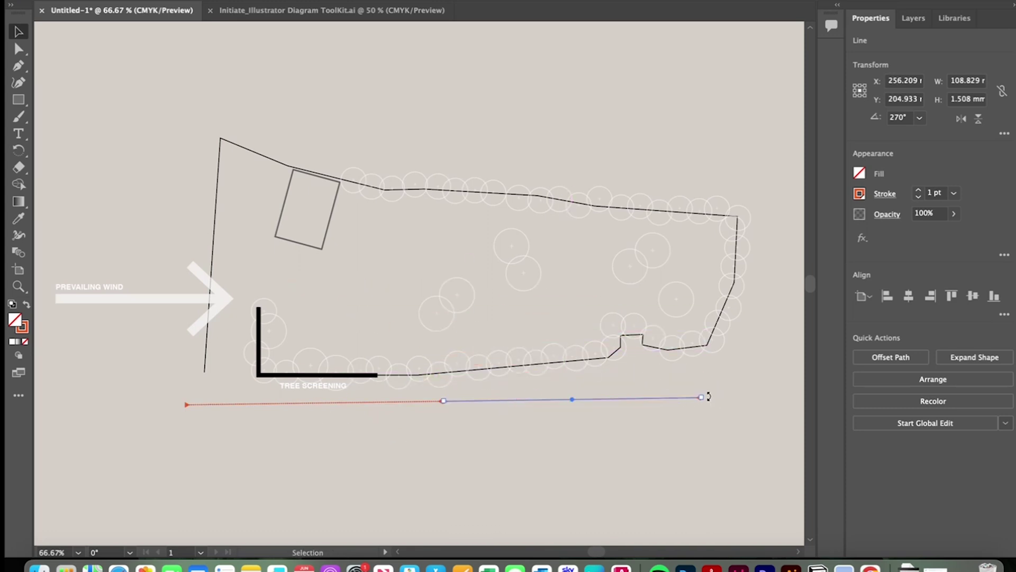
{"action": "left_click_drag", "start_coordinate": [704, 396], "coordinate": [760, 366]}
Relabel a copied TREE SCREENING label as 'COMBINED SEWER' at the sewer line's western end.
{"action": "scroll", "coordinate": [650, 441], "scroll_direction": "right", "scroll_amount": 2}
{"action": "left_click", "coordinate": [400, 294]}
{"action": "left_click_drag", "start_coordinate": [401, 275], "coordinate": [454, 417]}
{"action": "double_click", "coordinate": [543, 420]}
{"action": "type", "text": "combin"}
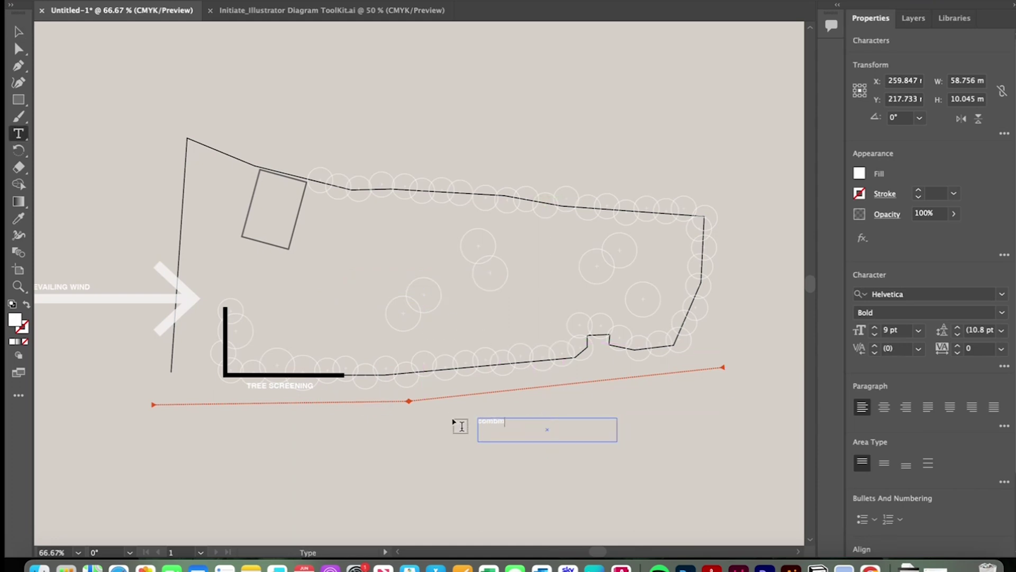
{"action": "type", "text": "ed sewer"}
{"action": "left_click", "coordinate": [15, 33]}
{"action": "left_click_drag", "start_coordinate": [541, 421], "coordinate": [365, 426]}
{"action": "left_click", "coordinate": [361, 430]}
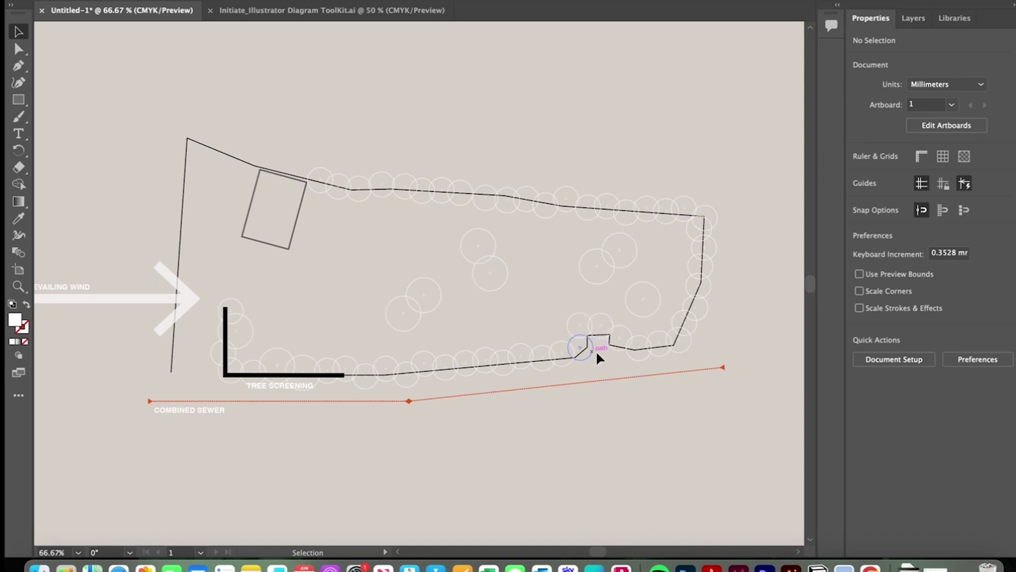
Take the dark dot from the Diagram ToolKit and set it with its BUS STOP label at the boundary notch.
{"action": "key", "text": "super+grave"}
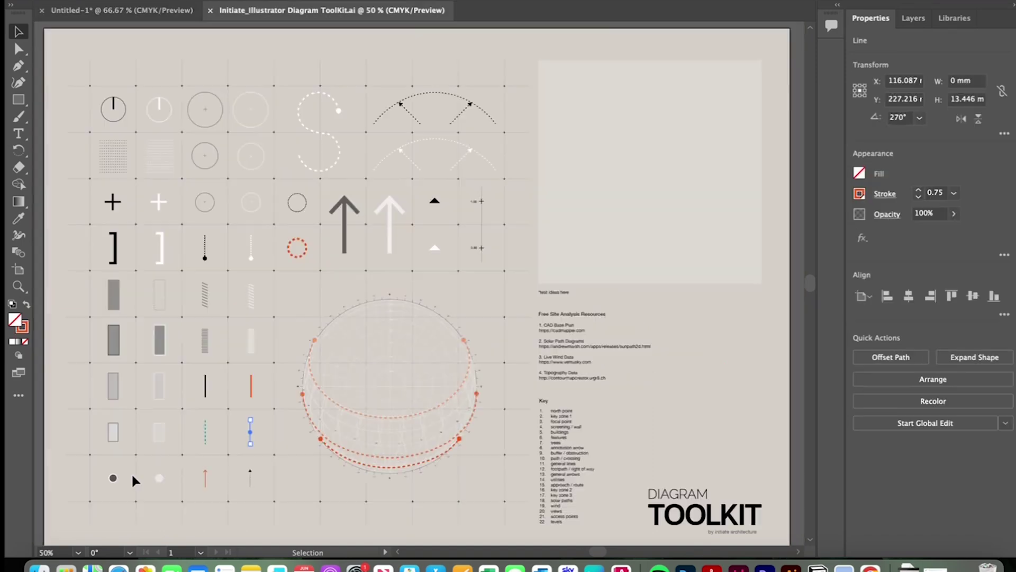
{"action": "left_click", "coordinate": [113, 477]}
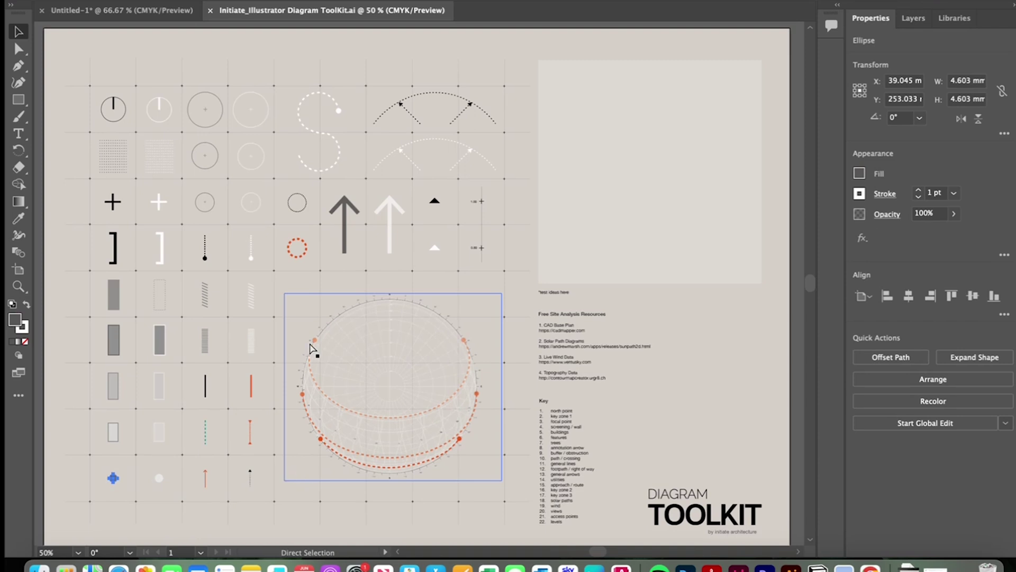
{"action": "left_click", "coordinate": [113, 15]}
{"action": "left_click", "coordinate": [597, 346]}
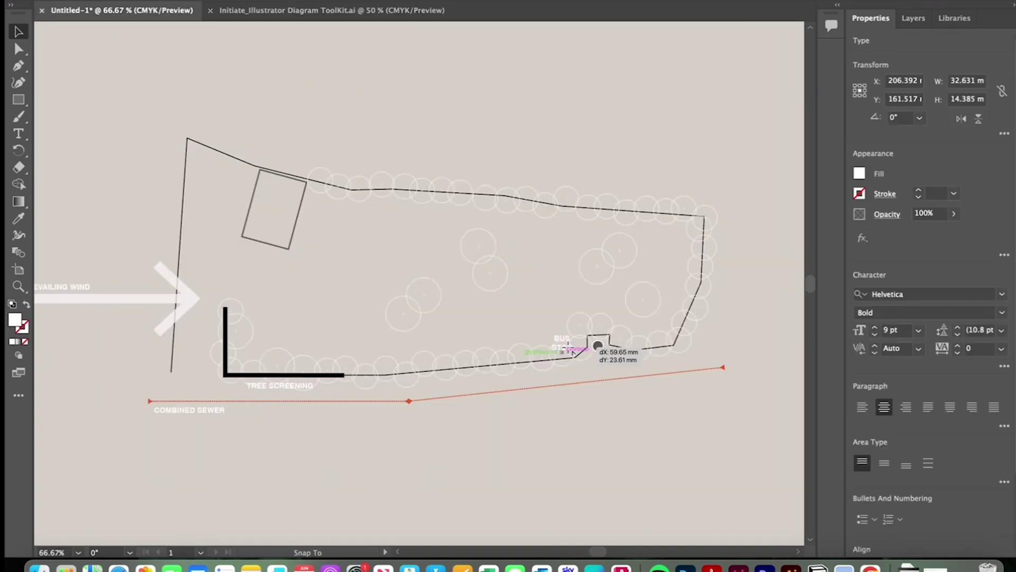
{"action": "left_click", "coordinate": [683, 413]}
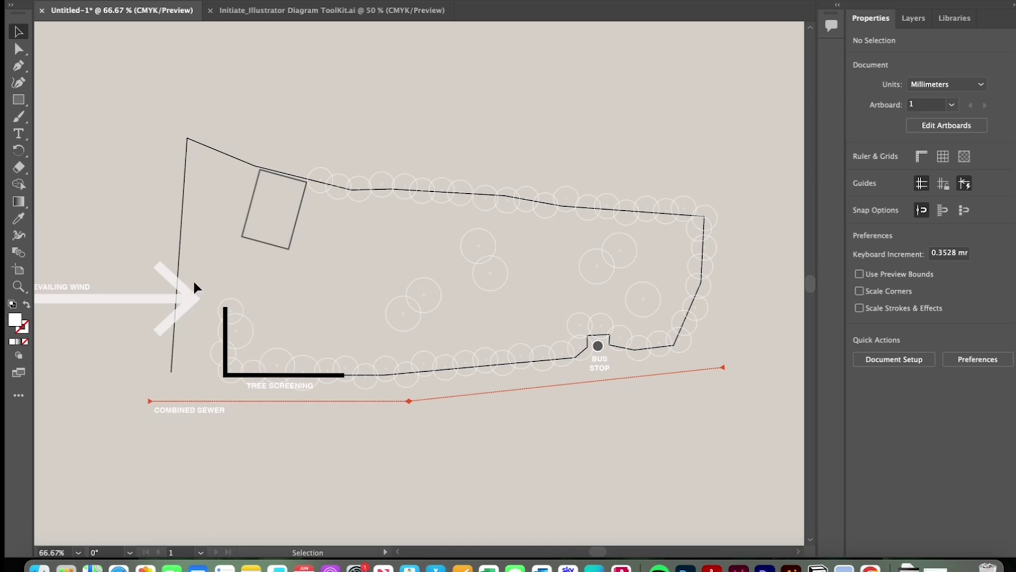
Copy the dashed teal line from the toolkit into Untitled-1 and extend it along the left boundary.
{"action": "left_click", "coordinate": [335, 10]}
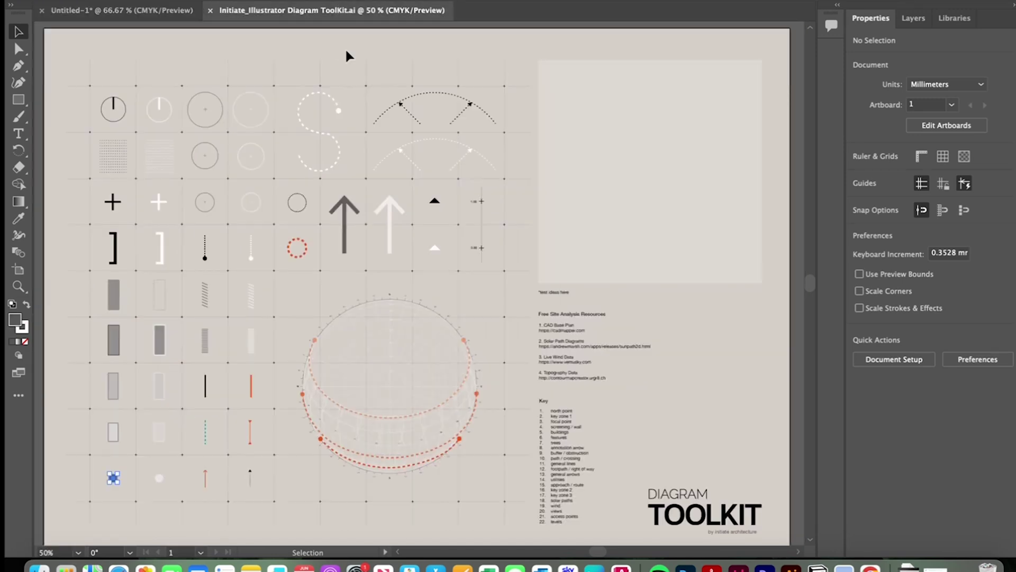
{"action": "left_click", "coordinate": [205, 437]}
{"action": "key", "text": "ctrl+c"}
{"action": "left_click", "coordinate": [157, 10]}
{"action": "key", "text": "ctrl+v"}
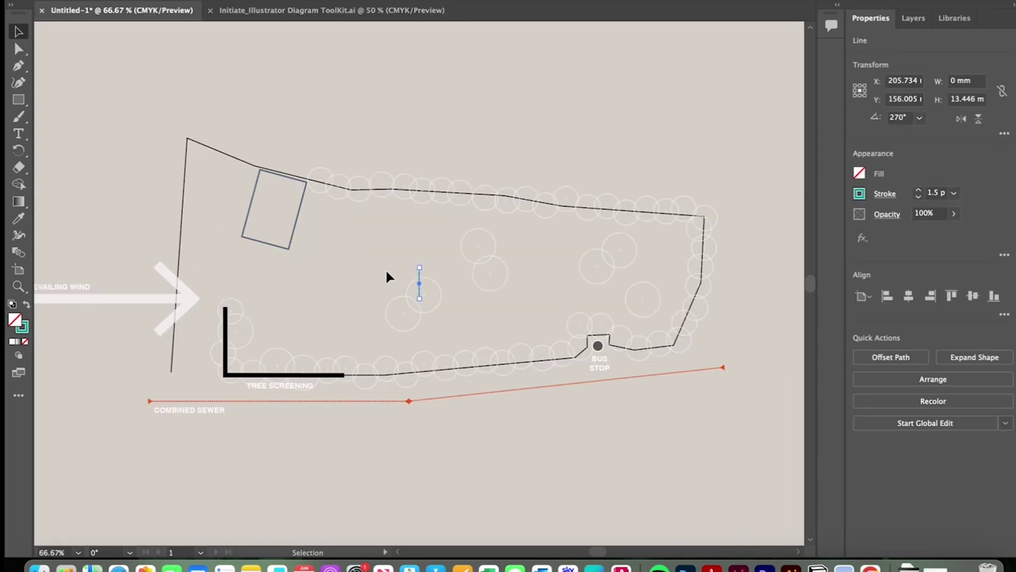
{"action": "left_click", "coordinate": [435, 272]}
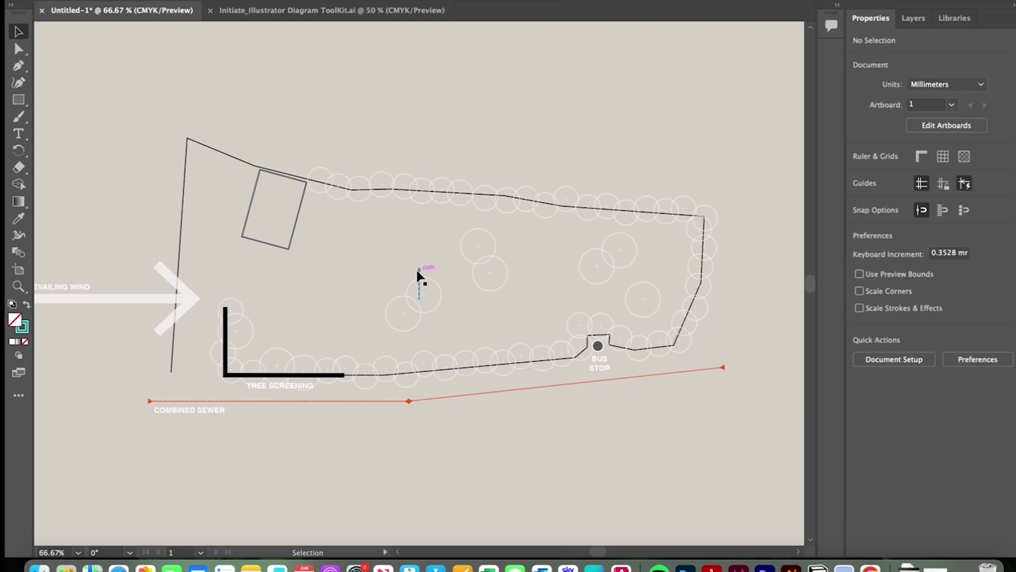
{"action": "left_click_drag", "start_coordinate": [420, 272], "coordinate": [175, 427]}
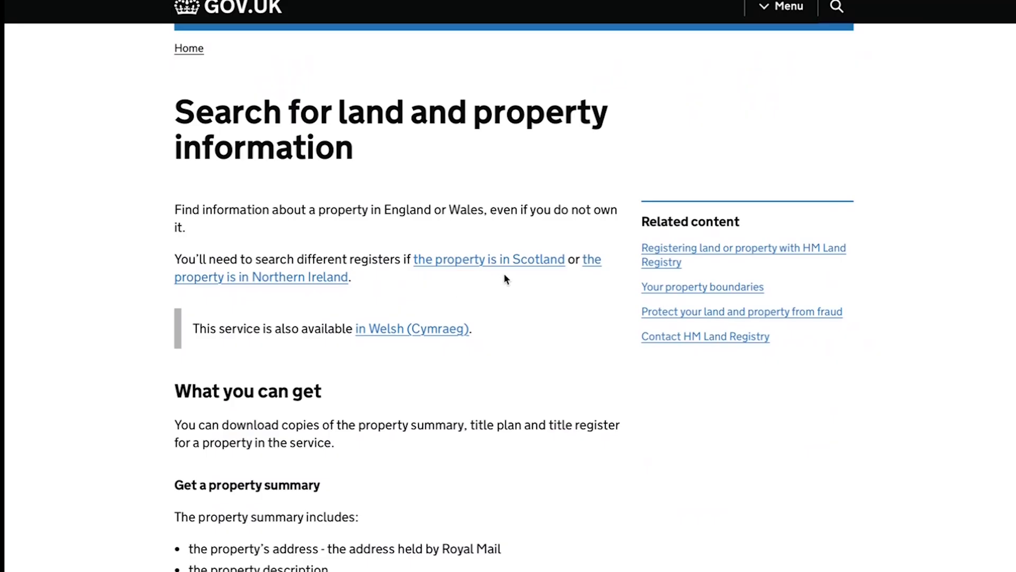
{"action": "scroll", "coordinate": [504, 274], "scroll_direction": "up", "scroll_amount": 2}
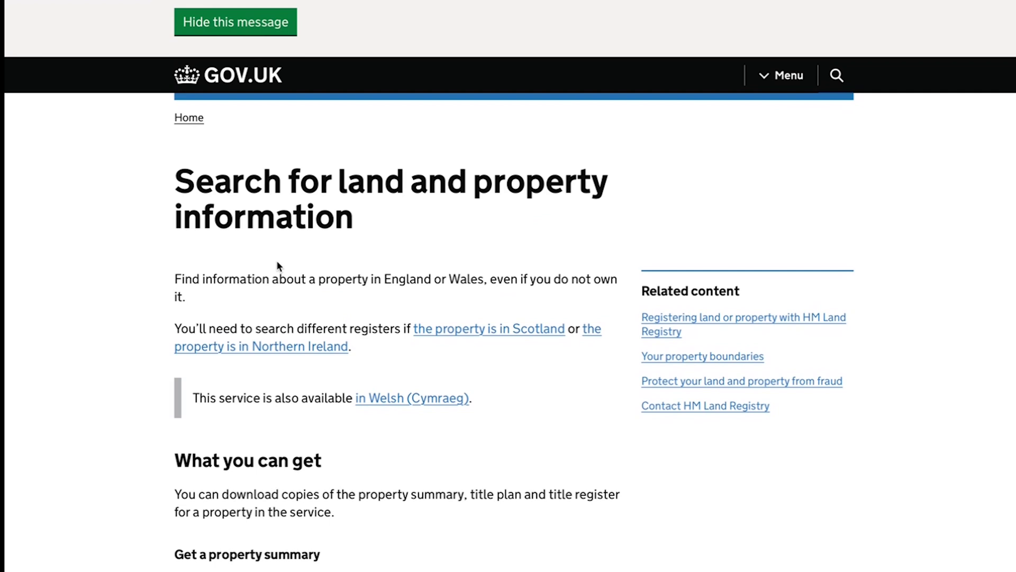
{"action": "scroll", "coordinate": [451, 229], "scroll_direction": "down", "scroll_amount": 5}
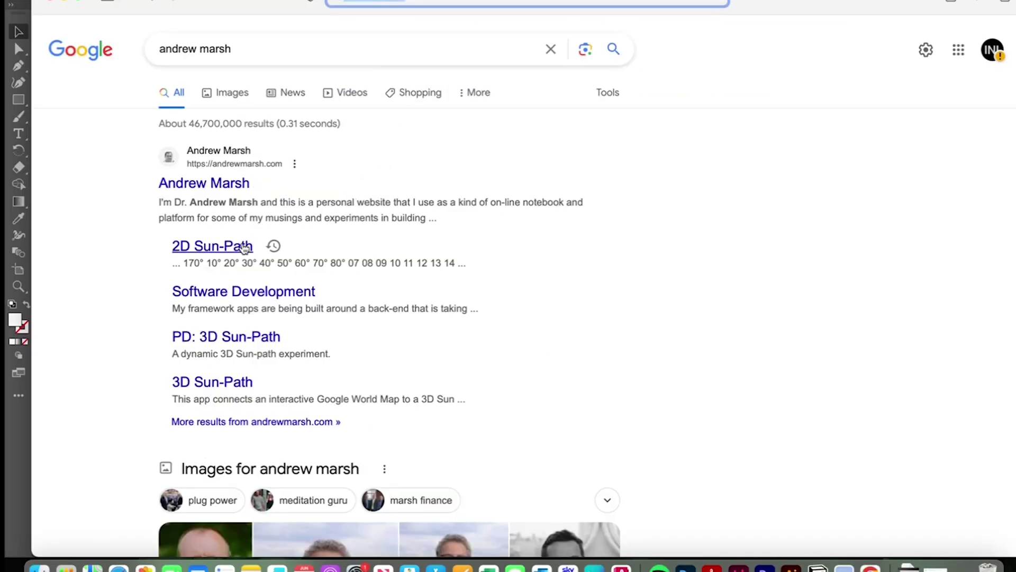
Open the 2D Sun-Path chart and set the date to 21 Jun at 15:00.
{"action": "left_click", "coordinate": [246, 246]}
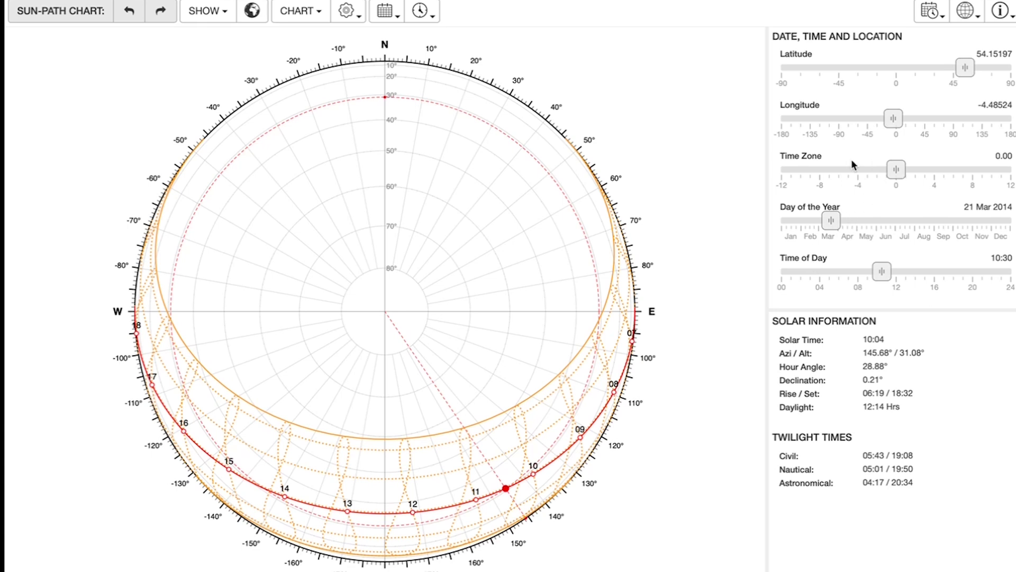
{"action": "left_click_drag", "start_coordinate": [830, 220], "coordinate": [889, 220]}
{"action": "mouse_move", "coordinate": [882, 272]}
{"action": "left_mouse_down"}
{"action": "mouse_move", "coordinate": [915, 272]}
{"action": "mouse_move", "coordinate": [854, 272]}
{"action": "mouse_move", "coordinate": [943, 273]}
{"action": "left_mouse_up"}
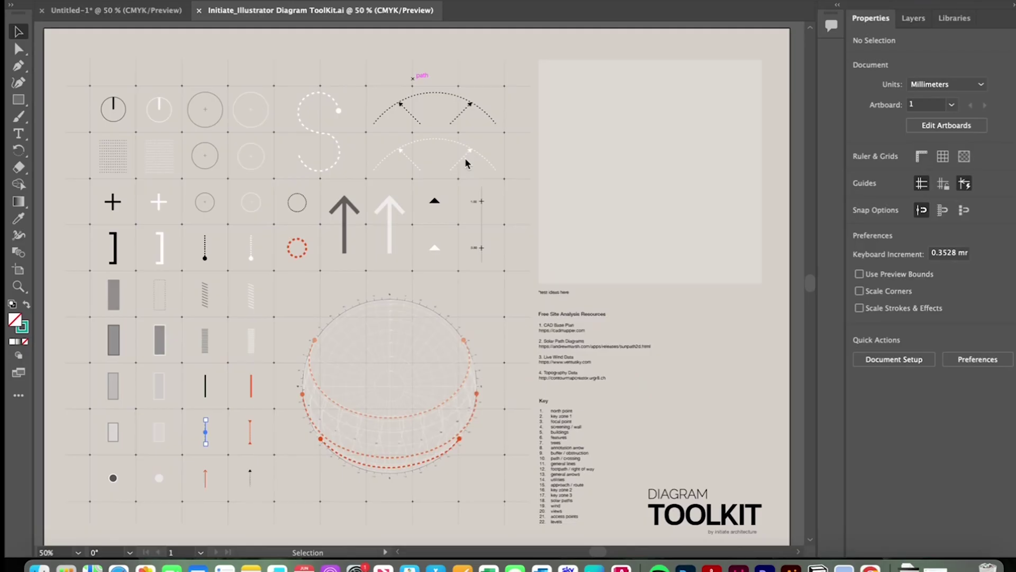
Copy the sun-path diagram and both ellipses from the toolkit onto the site plan.
{"action": "left_click", "coordinate": [434, 385]}
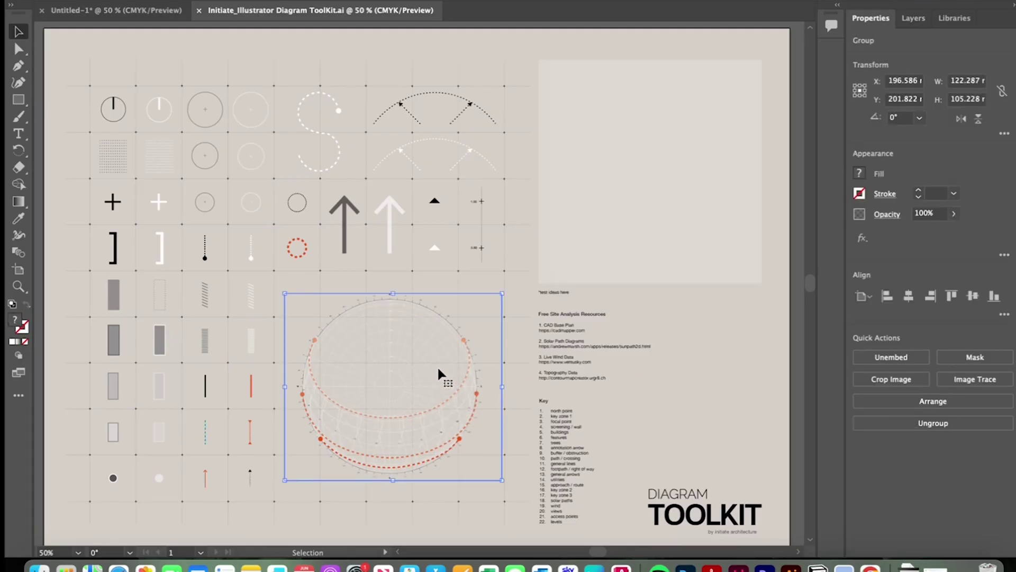
{"action": "left_click", "coordinate": [450, 399], "text": "shift"}
{"action": "left_click", "coordinate": [452, 440], "text": "shift"}
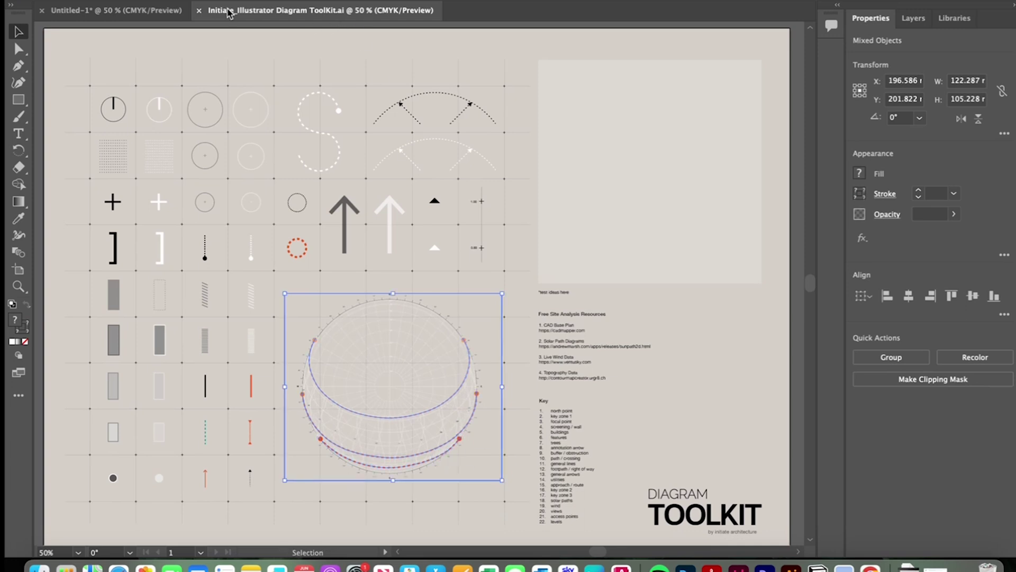
{"action": "left_click", "coordinate": [131, 12]}
{"action": "key", "text": "ctrl+v"}
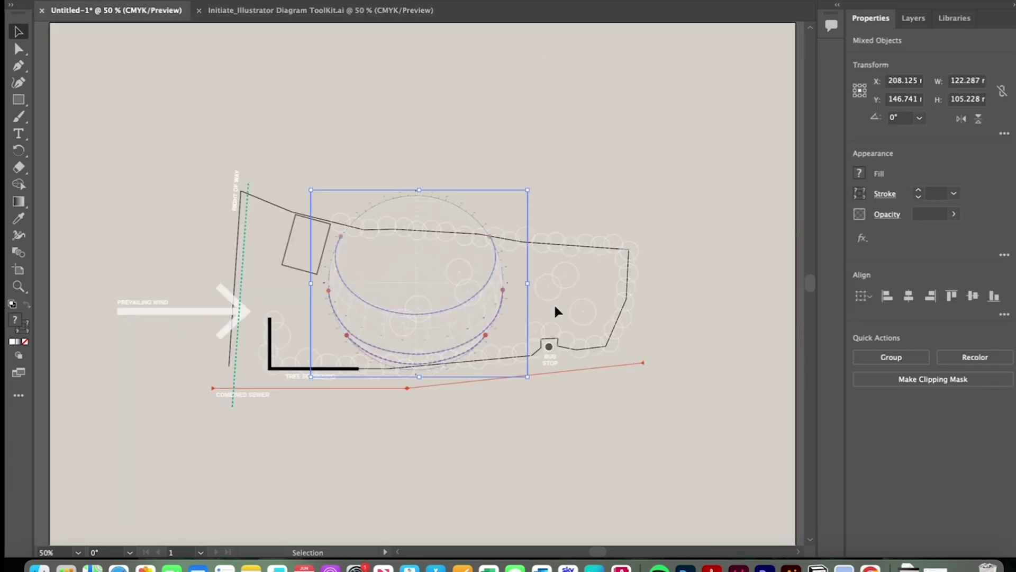
{"action": "left_click_drag", "start_coordinate": [528, 376], "coordinate": [712, 474]}
Scale the sun-path up, centre it over the site, and delete the embedded chart image.
{"action": "key", "text": "super+minus"}
{"action": "left_click_drag", "start_coordinate": [528, 376], "coordinate": [563, 412]}
{"action": "left_click_drag", "start_coordinate": [314, 188], "coordinate": [159, 105]}
{"action": "mouse_move", "coordinate": [453, 236]}
{"action": "left_mouse_down"}
{"action": "mouse_move", "coordinate": [440, 234]}
{"action": "mouse_move", "coordinate": [448, 238]}
{"action": "left_mouse_up"}
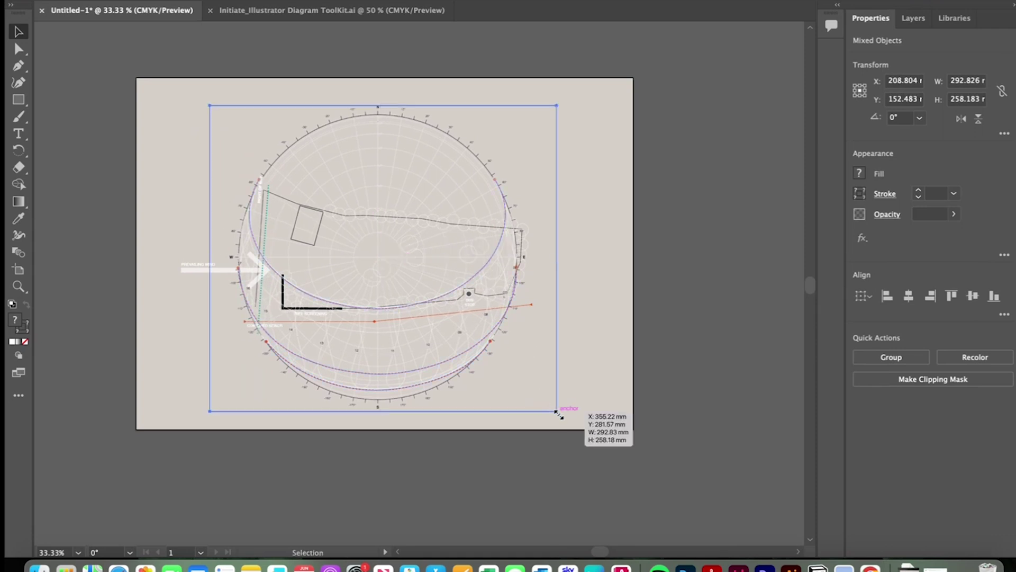
{"action": "left_click", "coordinate": [402, 174]}
{"action": "key", "text": "Delete"}
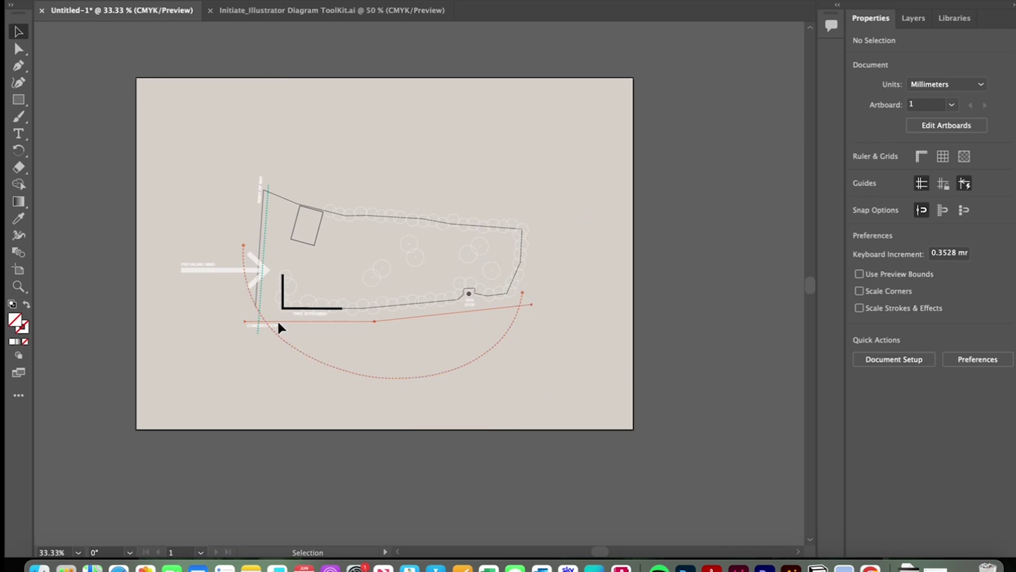
Place an AM label at the arc's right end and a copy at its left end.
{"action": "left_click", "coordinate": [476, 360]}
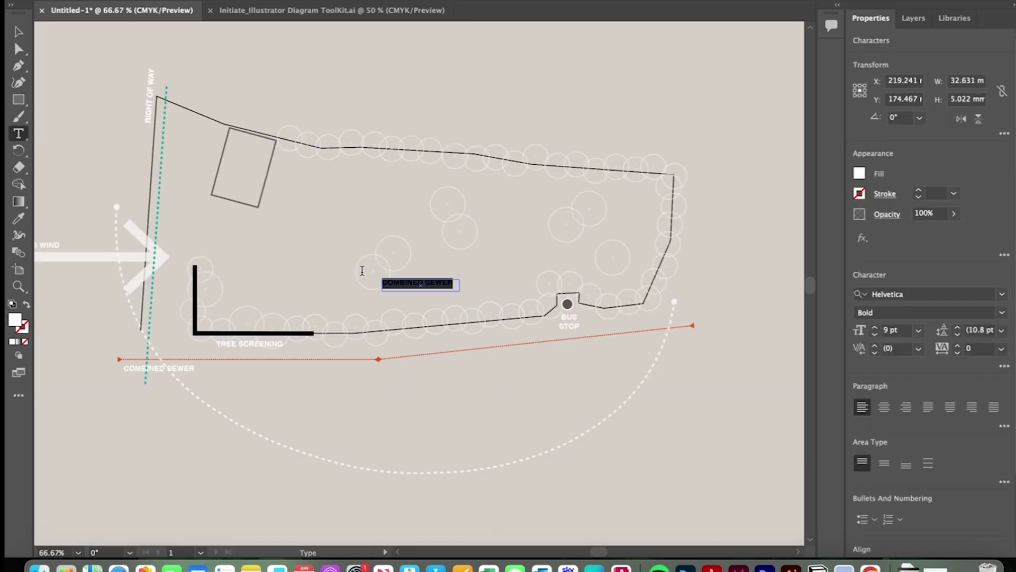
{"action": "key", "text": "BackSpace"}
{"action": "left_click", "coordinate": [18, 32]}
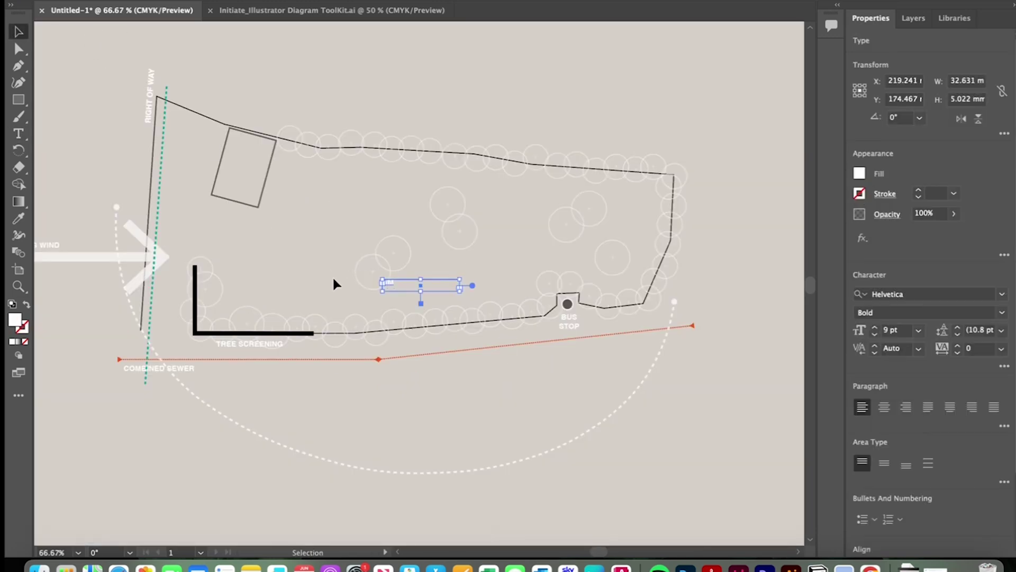
{"action": "left_click_drag", "start_coordinate": [389, 281], "coordinate": [689, 300]}
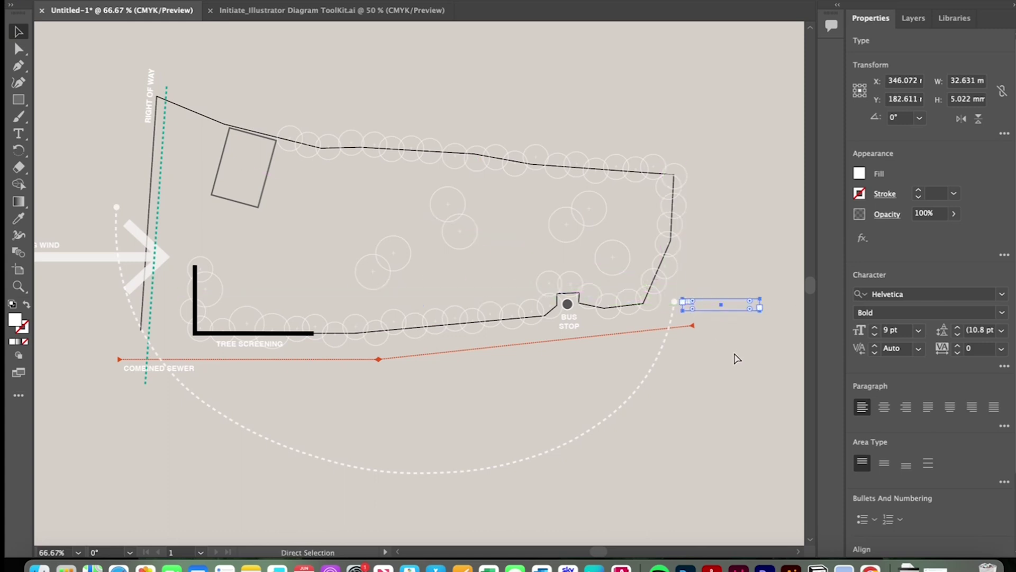
{"action": "left_click", "coordinate": [443, 284]}
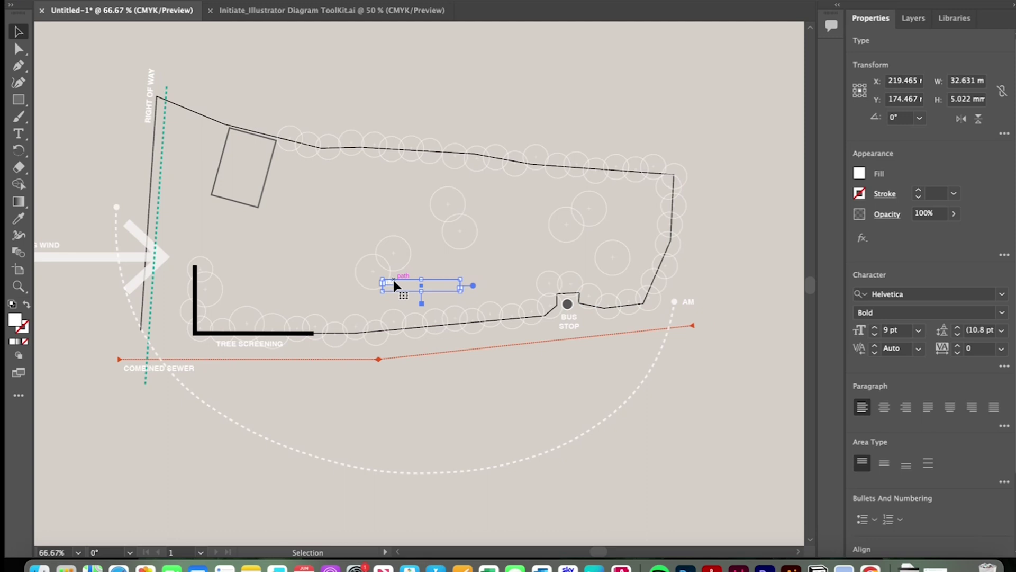
{"action": "left_click_drag", "start_coordinate": [394, 281], "coordinate": [106, 206]}
Change the left-end label's text to PM.
{"action": "double_click", "coordinate": [101, 205]}
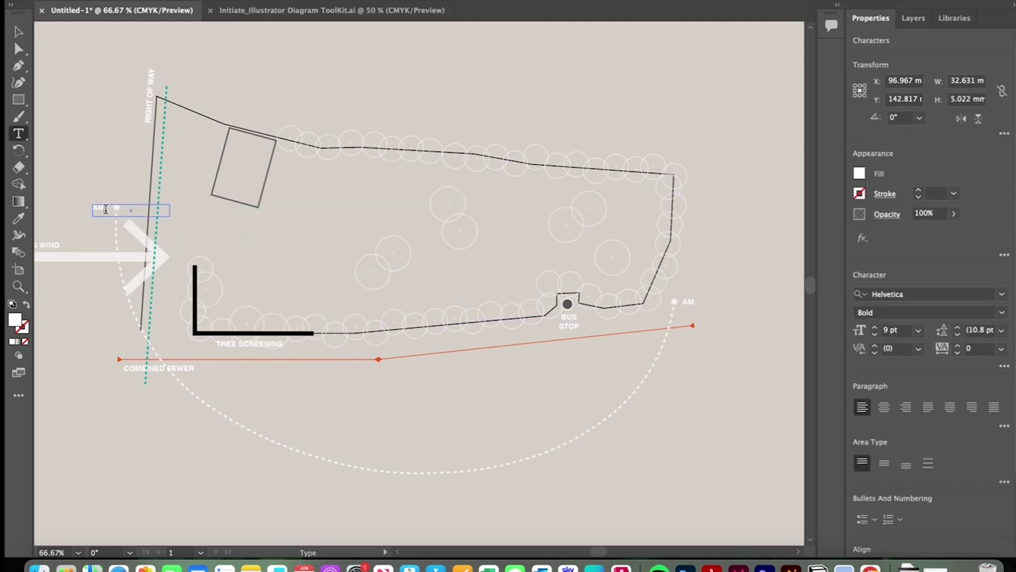
{"action": "double_click", "coordinate": [104, 208]}
{"action": "type", "text": "PM"}
{"action": "left_click", "coordinate": [18, 31]}
{"action": "left_click", "coordinate": [294, 249]}
{"action": "scroll", "coordinate": [294, 249], "scroll_direction": "left", "scroll_amount": 4}
{"action": "scroll", "coordinate": [295, 249], "scroll_direction": "up", "scroll_amount": 2}
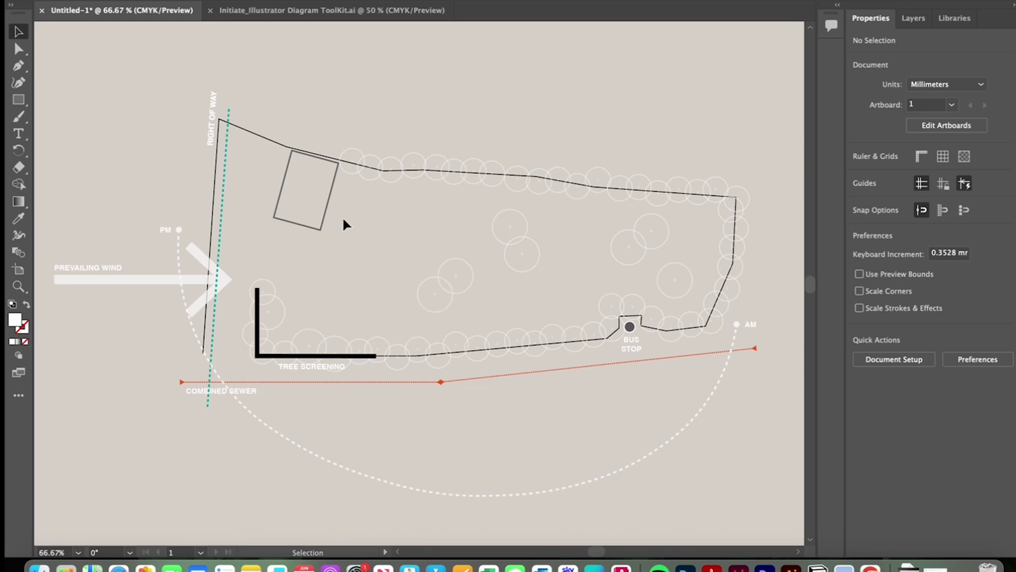
Select the grey rectangle swatches in the Diagram ToolKit and paste them into the site plan.
{"action": "left_click", "coordinate": [349, 11]}
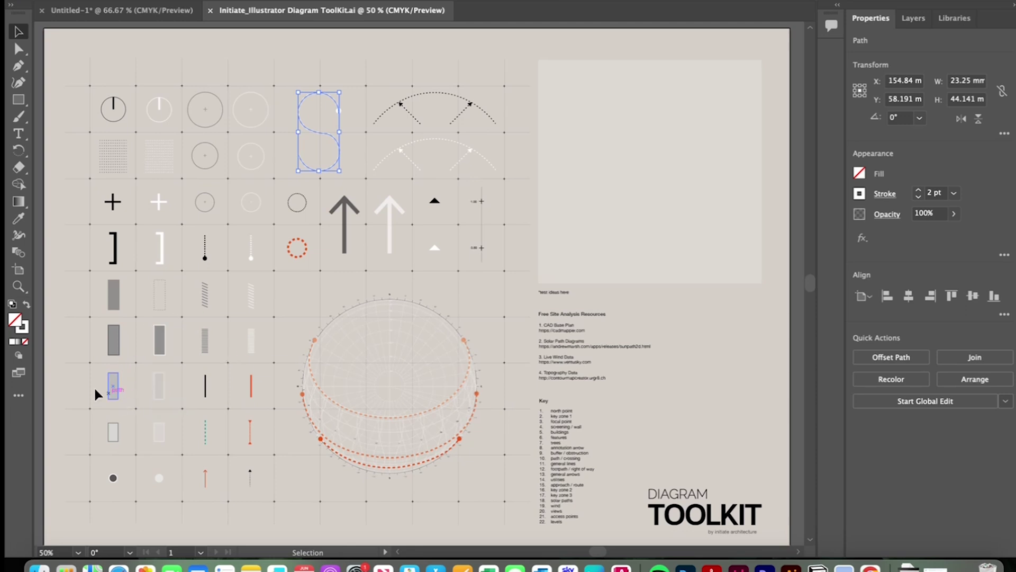
{"action": "left_click", "coordinate": [121, 393]}
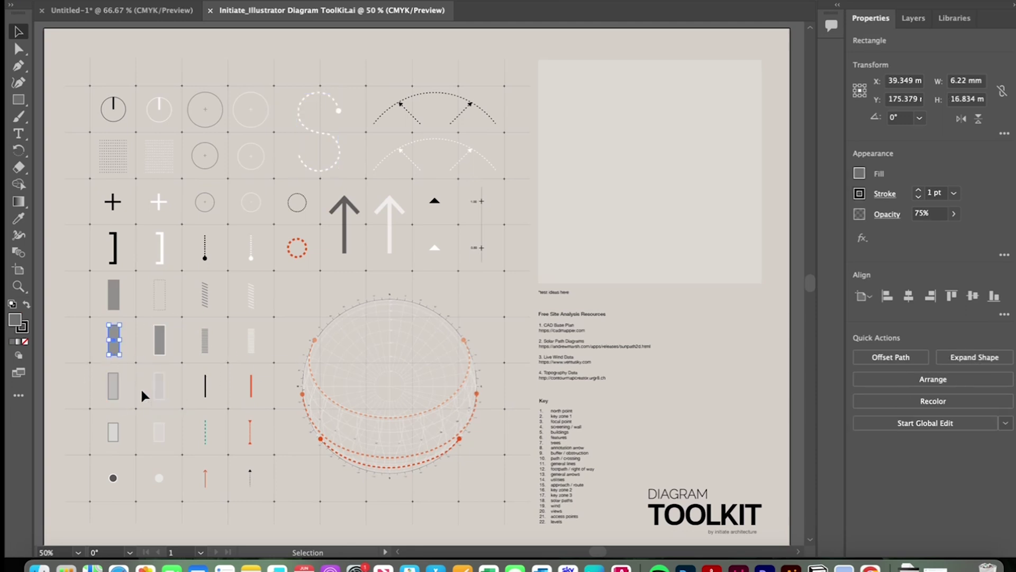
{"action": "left_click", "coordinate": [160, 396], "text": "shift"}
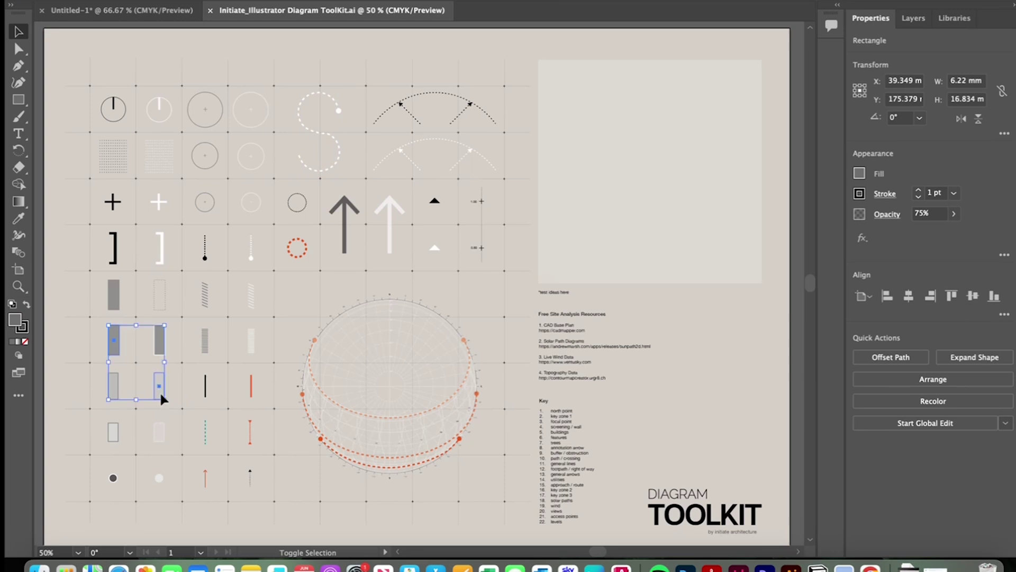
{"action": "left_click", "coordinate": [159, 431], "text": "shift"}
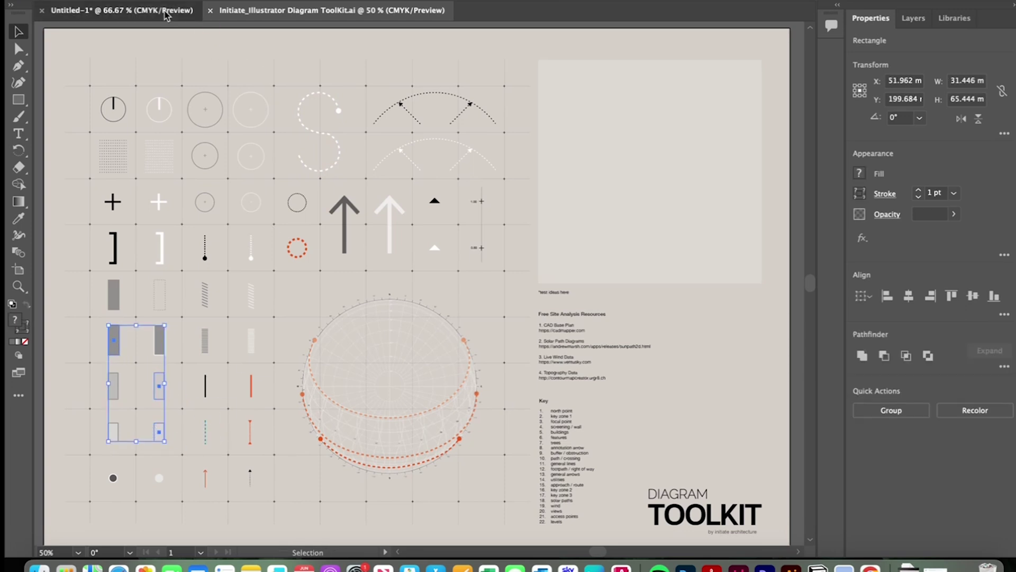
{"action": "left_click", "coordinate": [122, 10]}
{"action": "key", "text": "ctrl+v"}
Place a grey rectangle from the pasted set over the barn's building outline.
{"action": "left_click", "coordinate": [443, 192]}
{"action": "left_click_drag", "start_coordinate": [394, 227], "coordinate": [339, 162]}
{"action": "scroll", "coordinate": [341, 204], "scroll_direction": "up", "scroll_amount": 4}
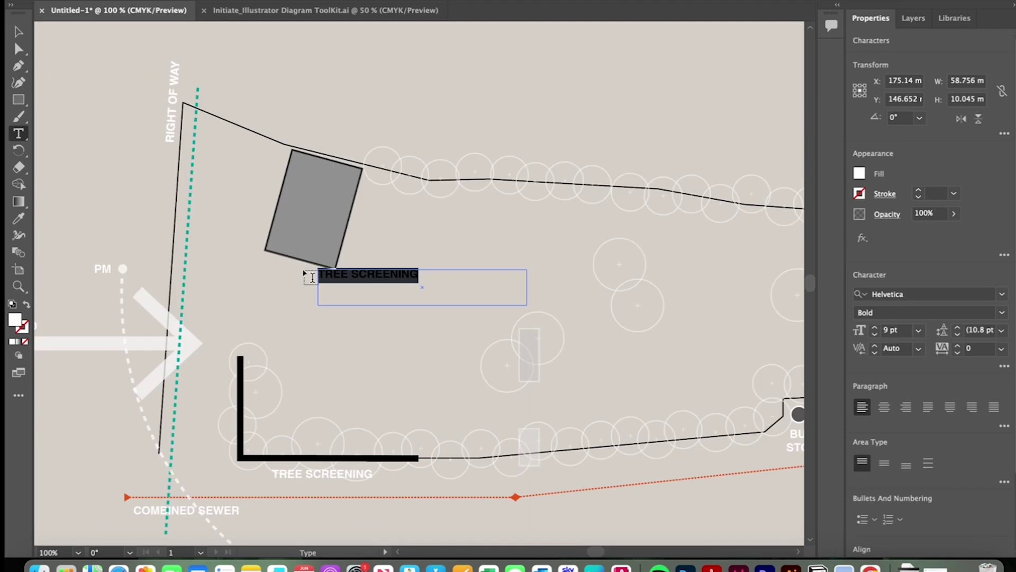
Label the barn C19 / BARN on two centred lines inside the rectangle.
{"action": "type", "text": "C19"}
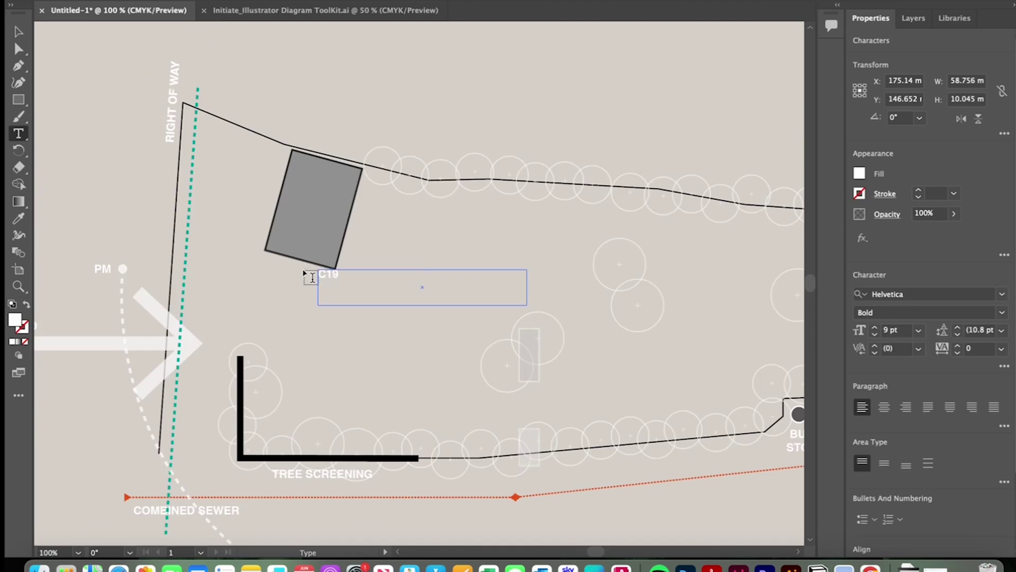
{"action": "key", "text": "Return"}
{"action": "type", "text": "BARN"}
{"action": "left_click", "coordinate": [19, 32]}
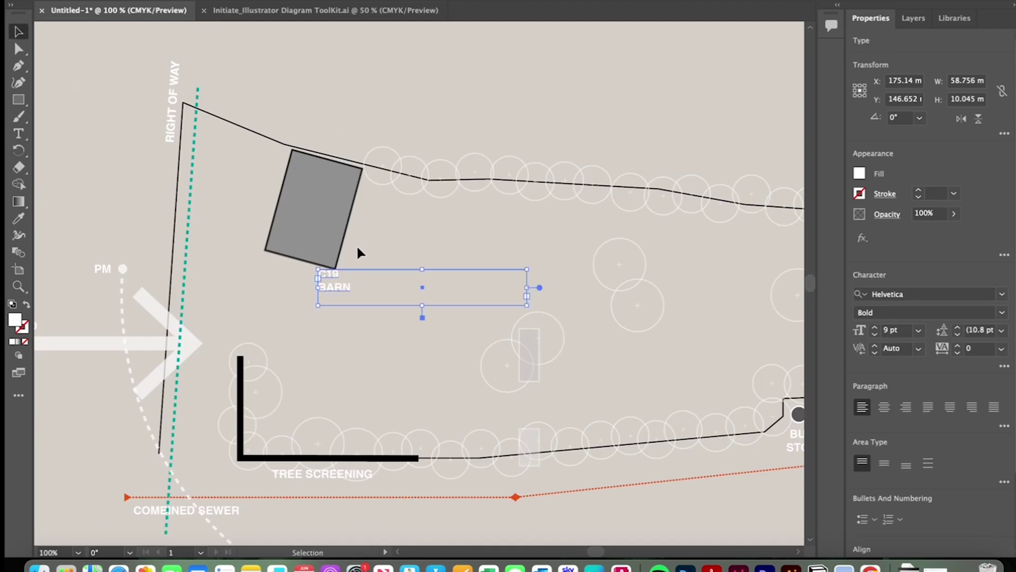
{"action": "key", "text": "super+shift+c"}
{"action": "left_click_drag", "start_coordinate": [350, 280], "coordinate": [318, 216]}
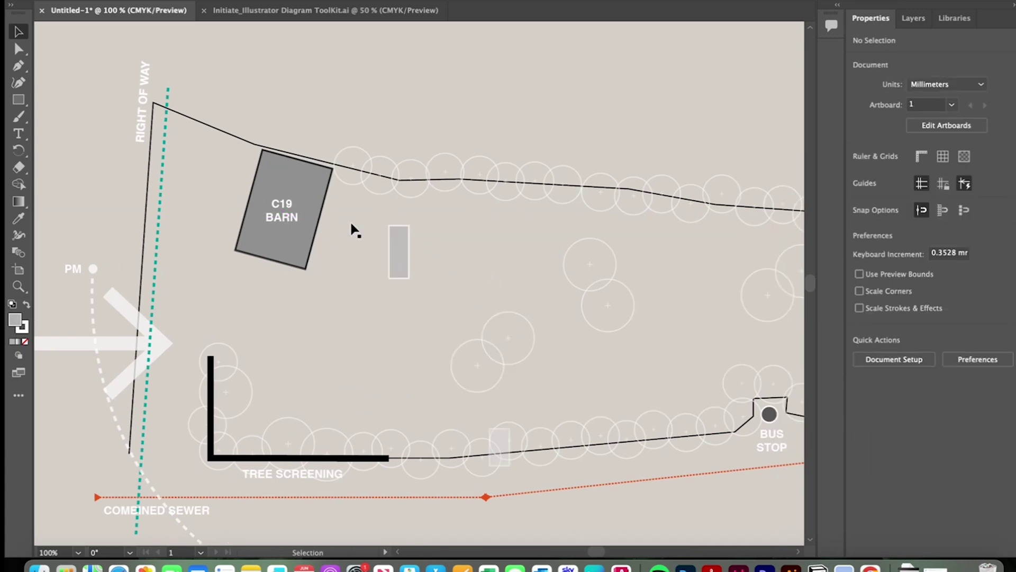
{"action": "left_click_drag", "start_coordinate": [400, 269], "coordinate": [386, 273]}
Enlarge the small grey rectangle into a tall building block east of the barn.
{"action": "key", "text": "super+minus"}
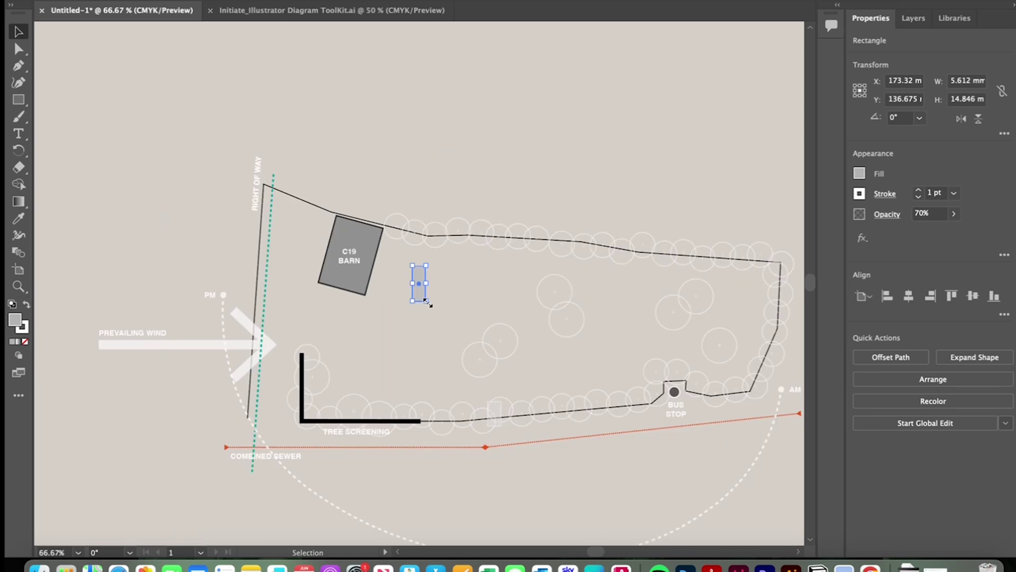
{"action": "left_click_drag", "start_coordinate": [426, 302], "coordinate": [458, 395]}
{"action": "left_click_drag", "start_coordinate": [436, 266], "coordinate": [437, 255]}
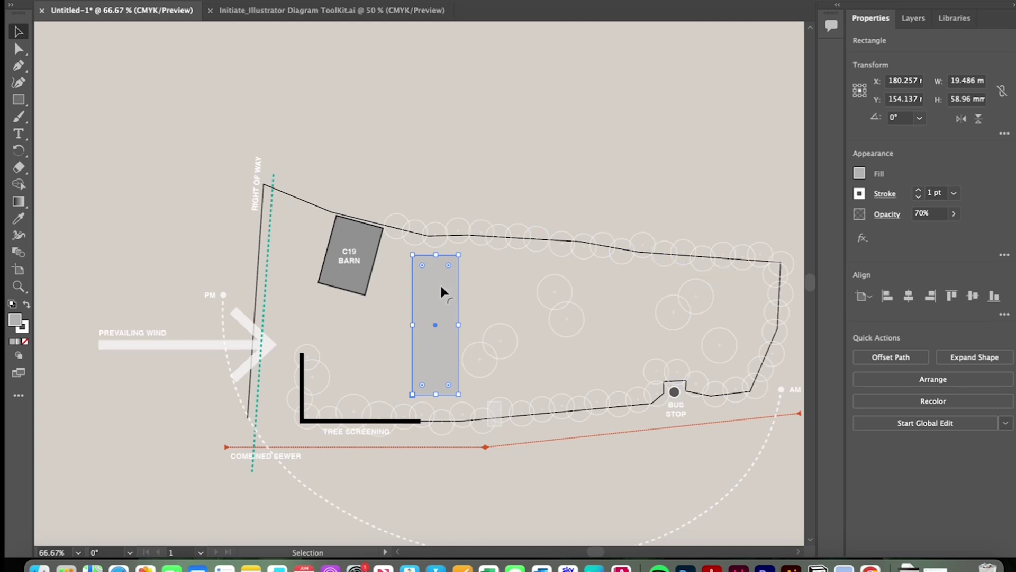
{"action": "left_click_drag", "start_coordinate": [440, 286], "coordinate": [436, 287]}
{"action": "left_click", "coordinate": [469, 376]}
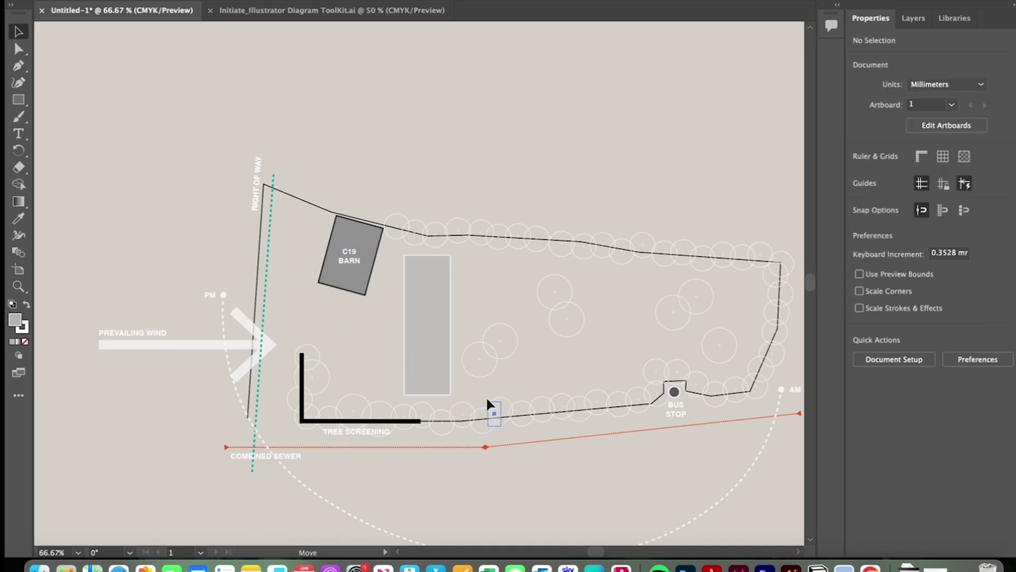
Draw a small link block and stretch its corner to meet the barn.
{"action": "mouse_move", "coordinate": [396, 289]}
{"action": "left_mouse_down"}
{"action": "mouse_move", "coordinate": [379, 231]}
{"action": "mouse_move", "coordinate": [483, 247]}
{"action": "left_mouse_up"}
{"action": "key", "text": "super+equal"}
{"action": "key", "text": "super+equal"}
{"action": "key", "text": "super+equal"}
{"action": "key", "text": "super+equal"}
{"action": "key", "text": "super+equal"}
{"action": "left_click_drag", "start_coordinate": [420, 302], "coordinate": [420, 334]}
{"action": "key", "text": "a"}
{"action": "mouse_move", "coordinate": [356, 334]}
{"action": "left_mouse_down"}
{"action": "mouse_move", "coordinate": [336, 337]}
{"action": "mouse_move", "coordinate": [358, 344]}
{"action": "mouse_move", "coordinate": [336, 339]}
{"action": "mouse_move", "coordinate": [357, 336]}
{"action": "mouse_move", "coordinate": [347, 338]}
{"action": "left_mouse_up"}
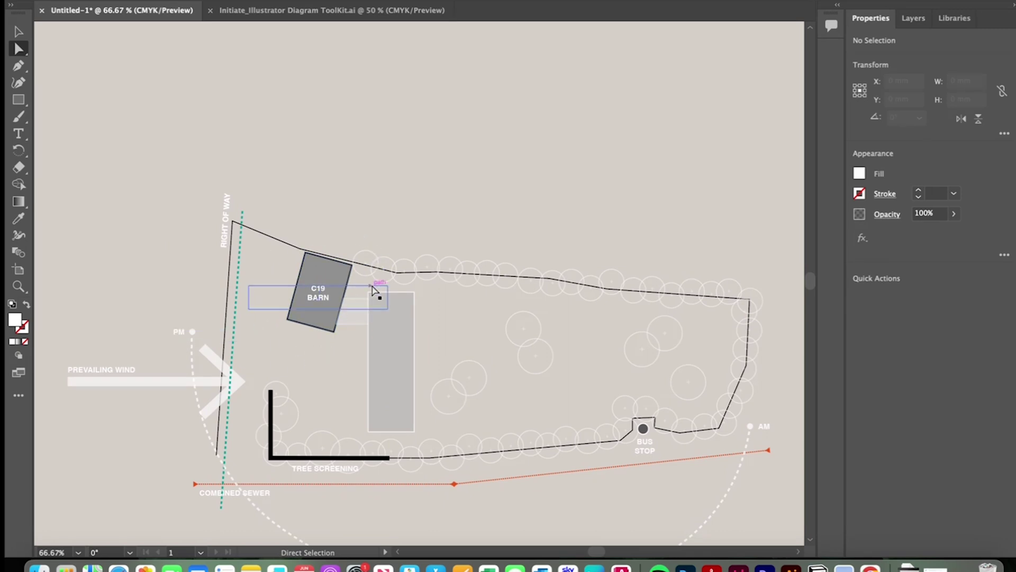
Copy the view arc with its arrows from the toolkit into the site plan.
{"action": "scroll", "coordinate": [371, 289], "scroll_direction": "up", "scroll_amount": 3}
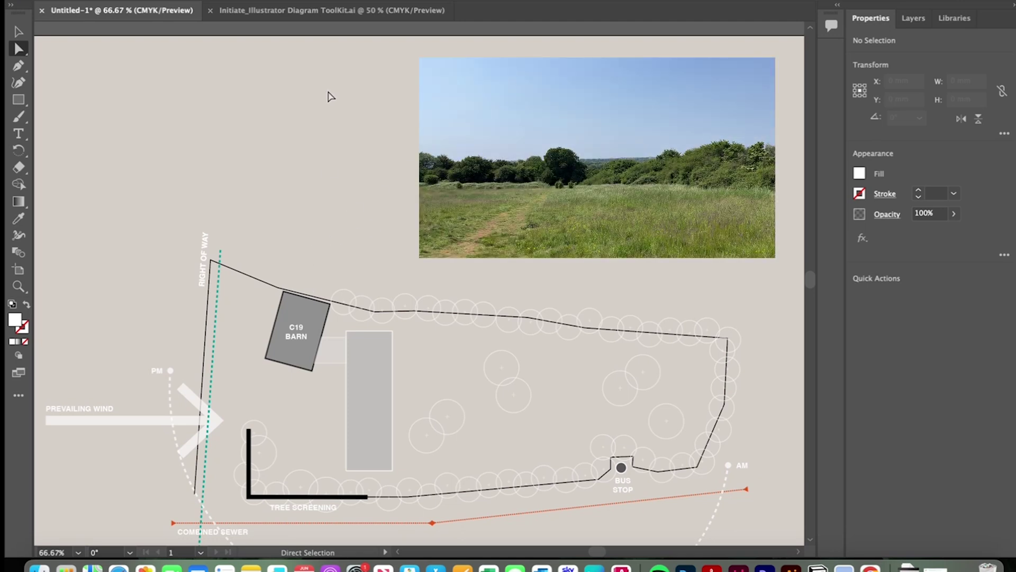
{"action": "left_click", "coordinate": [307, 10]}
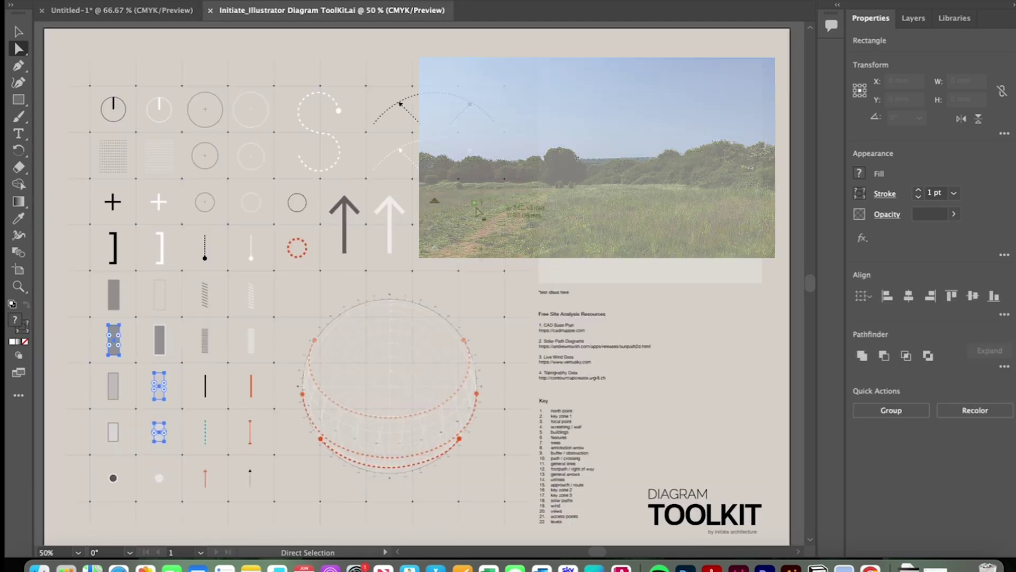
{"action": "left_click", "coordinate": [410, 116]}
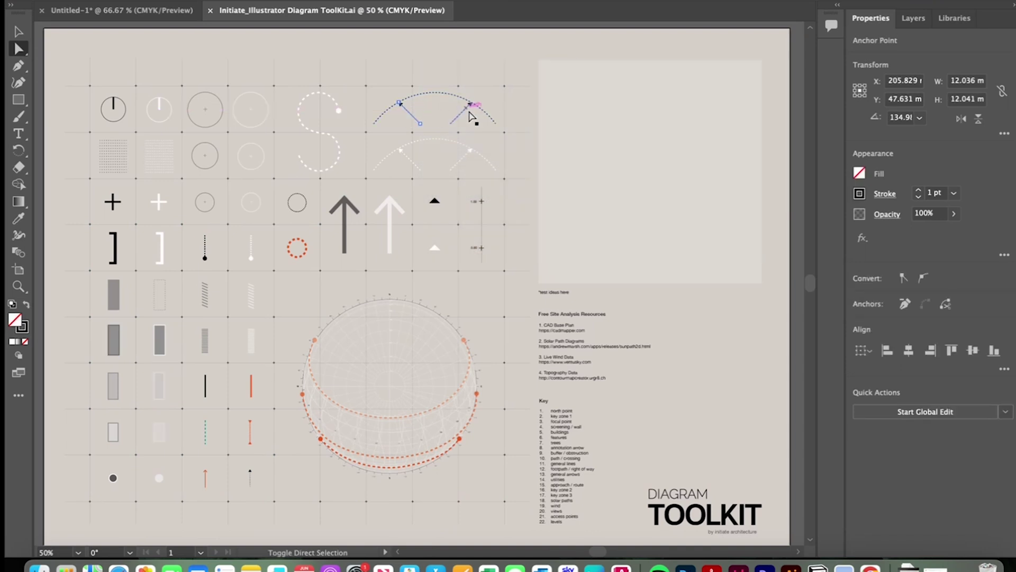
{"action": "left_click", "coordinate": [468, 116], "text": "super"}
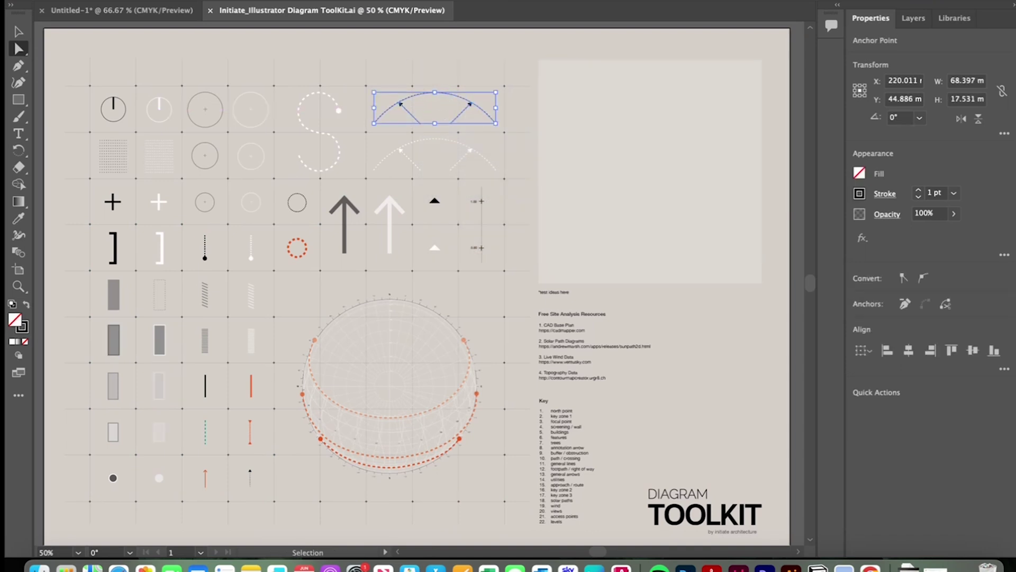
{"action": "key", "text": "super+c"}
{"action": "left_click", "coordinate": [191, 7]}
{"action": "key", "text": "super+v"}
{"action": "left_click", "coordinate": [404, 279]}
Widen the left arrow and move the dotted arc up onto the arrow tips.
{"action": "left_click_drag", "start_coordinate": [362, 280], "coordinate": [377, 182]}
{"action": "key", "text": "v"}
{"action": "left_click_drag", "start_coordinate": [405, 263], "coordinate": [438, 207]}
{"action": "left_click", "coordinate": [472, 214]}
Add a LONG VIEW label along the arc and paste a spare copy of the arrow line.
{"action": "key", "text": "t"}
{"action": "scroll", "coordinate": [249, 265], "scroll_direction": "down", "scroll_amount": 1}
{"action": "key", "text": "ctrl+v"}
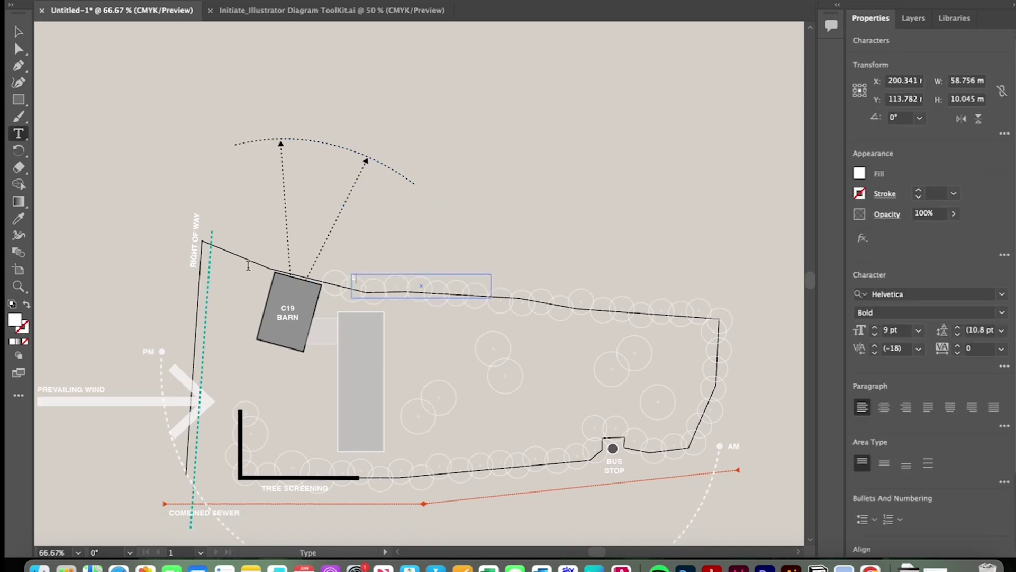
{"action": "left_click", "coordinate": [19, 32]}
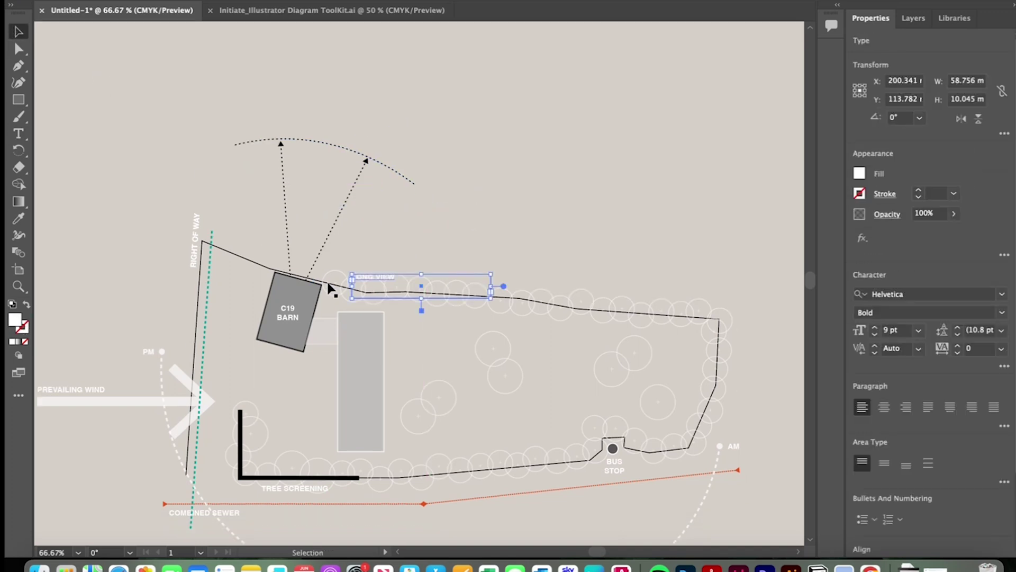
{"action": "left_click_drag", "start_coordinate": [367, 277], "coordinate": [350, 139]}
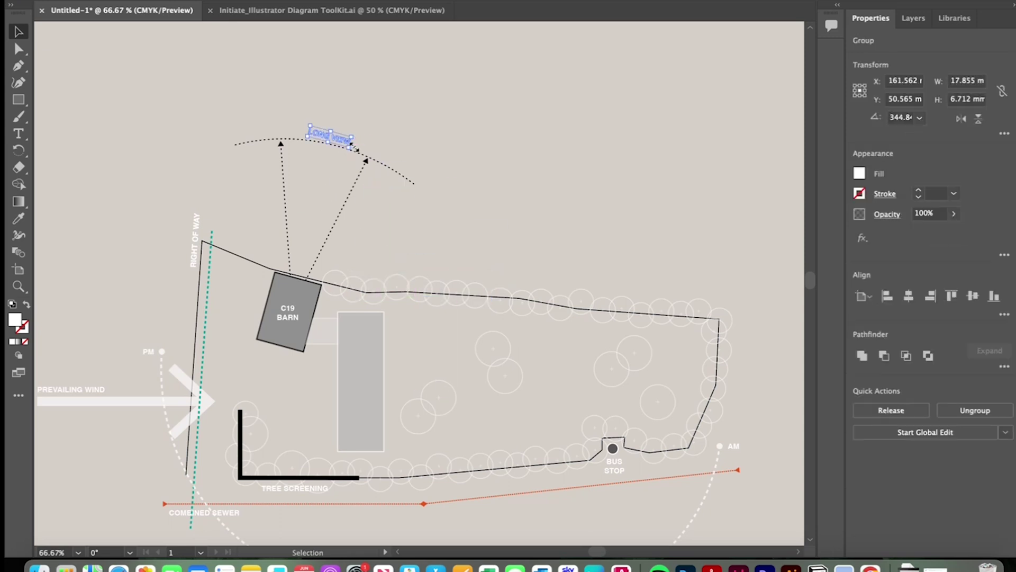
{"action": "scroll", "coordinate": [490, 202], "scroll_direction": "down", "scroll_amount": 2}
{"action": "scroll", "coordinate": [491, 201], "scroll_direction": "left", "scroll_amount": 2}
{"action": "key", "text": "super+v"}
{"action": "left_click_drag", "start_coordinate": [434, 251], "coordinate": [407, 243]}
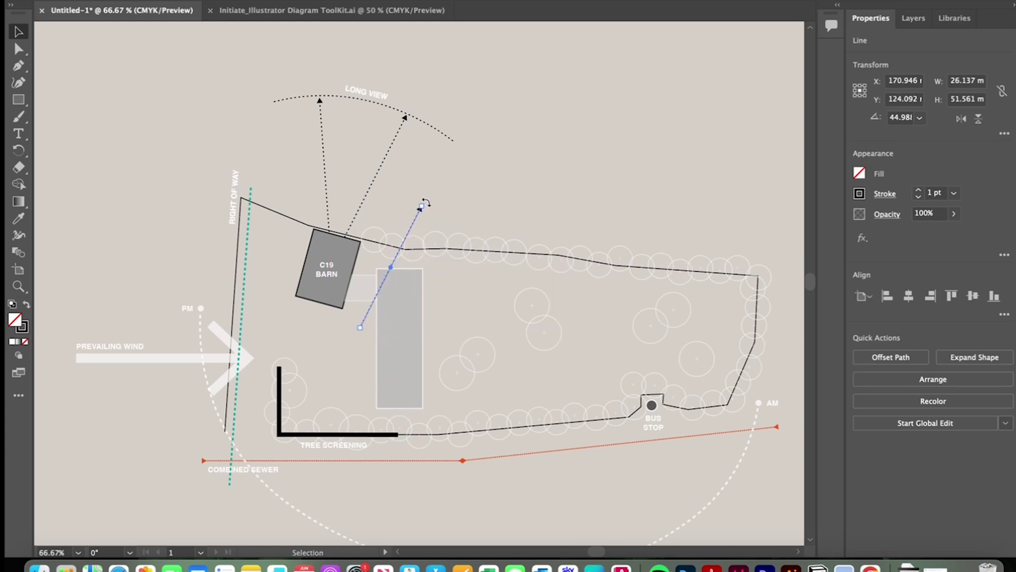
Rotate the arrow line to point east below the barn and duplicate it into three parallel arrows.
{"action": "left_click_drag", "start_coordinate": [426, 203], "coordinate": [459, 264]}
{"action": "left_click_drag", "start_coordinate": [439, 266], "coordinate": [500, 324]}
{"action": "left_click_drag", "start_coordinate": [450, 326], "coordinate": [449, 353]}
{"action": "left_click_drag", "start_coordinate": [449, 354], "coordinate": [452, 378]}
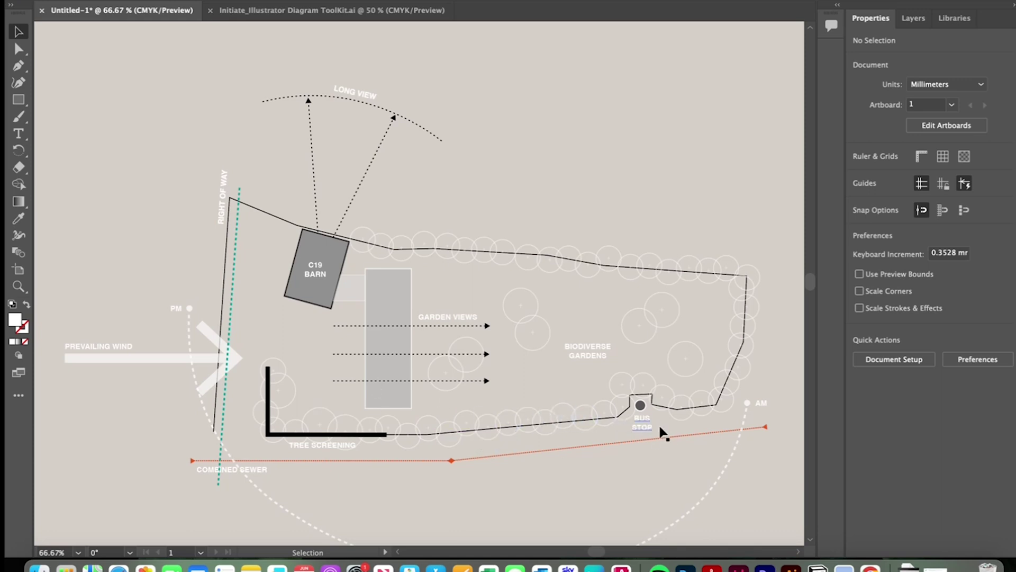
Move the line hatch group into the gap between the barn and the tree screening.
{"action": "key", "text": "ctrl+Tab"}
{"action": "key", "text": "ctrl+Tab"}
{"action": "key", "text": "a"}
{"action": "left_click", "coordinate": [406, 292]}
{"action": "mouse_move", "coordinate": [419, 284]}
{"action": "left_mouse_down"}
{"action": "mouse_move", "coordinate": [322, 333]}
{"action": "mouse_move", "coordinate": [290, 333]}
{"action": "mouse_move", "coordinate": [360, 337]}
{"action": "mouse_move", "coordinate": [325, 406]}
{"action": "left_mouse_up"}
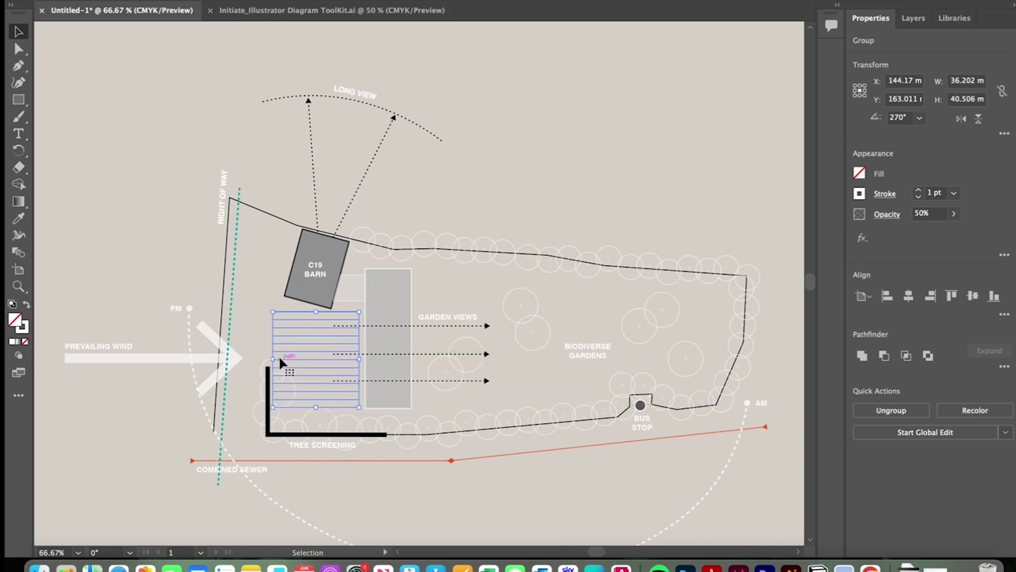
{"action": "left_click", "coordinate": [489, 192]}
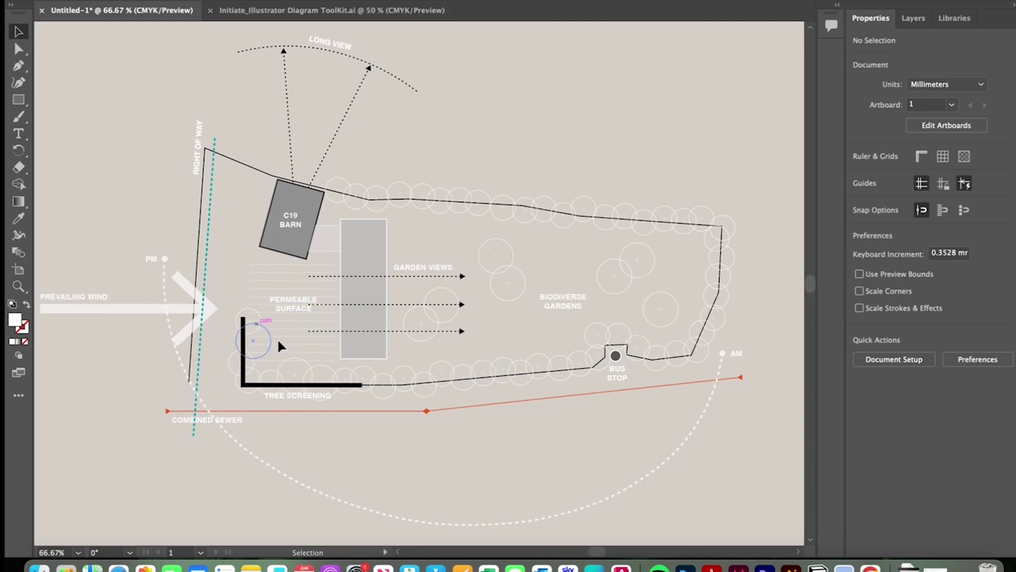
Draw a curved arrival route from near the sewer line up the west side to the permeable surface.
{"action": "key", "text": "shift+grave"}
{"action": "left_click", "coordinate": [382, 429]}
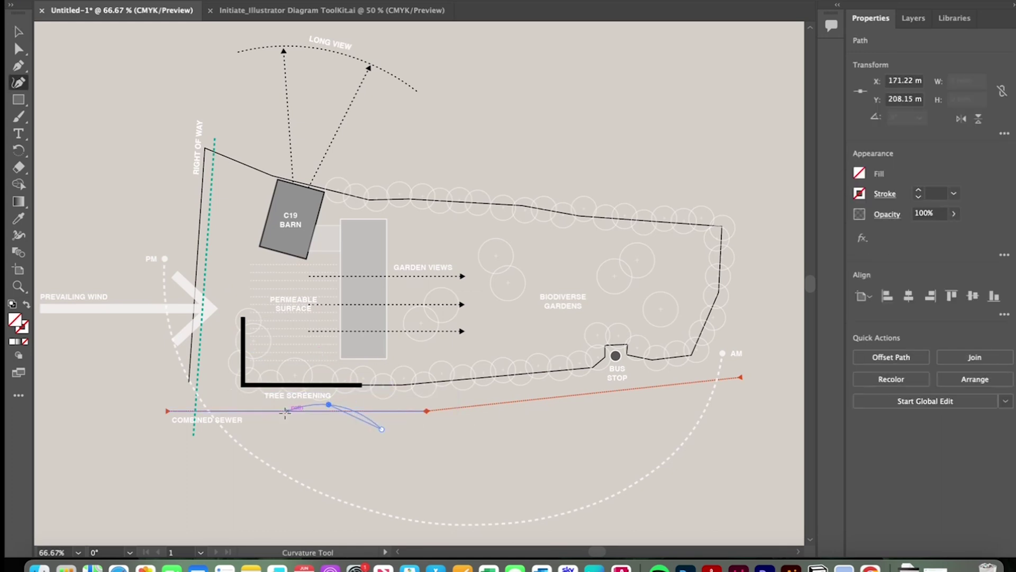
{"action": "left_click", "coordinate": [329, 404]}
{"action": "left_click", "coordinate": [261, 423]}
{"action": "left_click", "coordinate": [213, 339]}
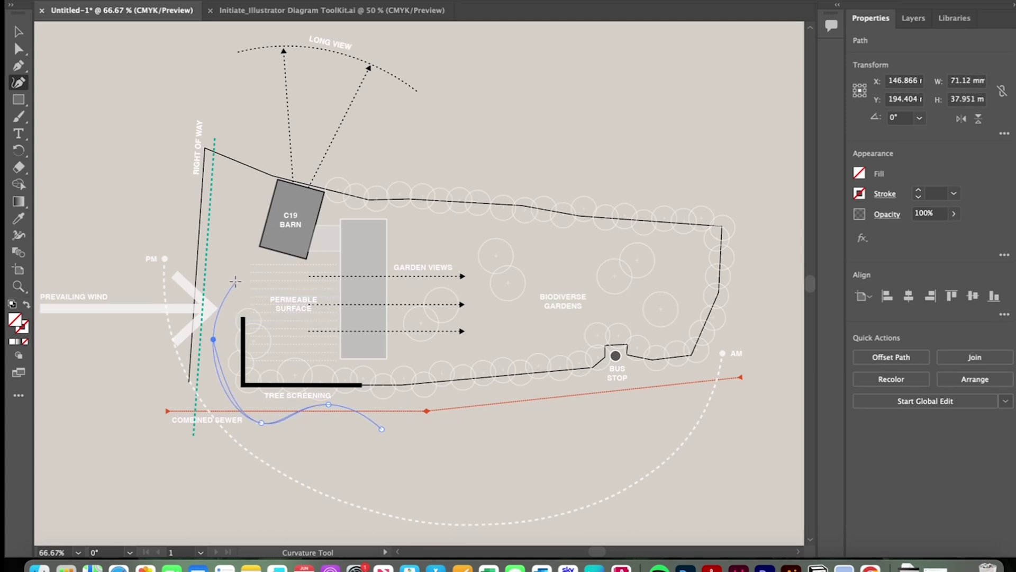
{"action": "left_click", "coordinate": [234, 281]}
{"action": "left_click", "coordinate": [293, 286]}
{"action": "left_click", "coordinate": [19, 32]}
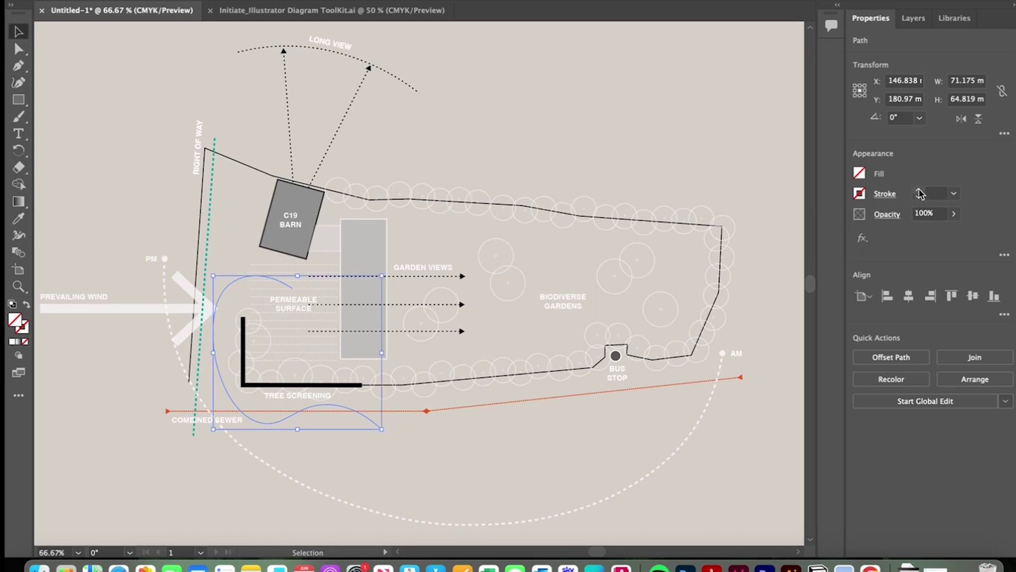
Give the route a black dashed stroke ending in an Arrow 21 dot arrowhead.
{"action": "left_click", "coordinate": [859, 195]}
{"action": "left_click", "coordinate": [734, 245]}
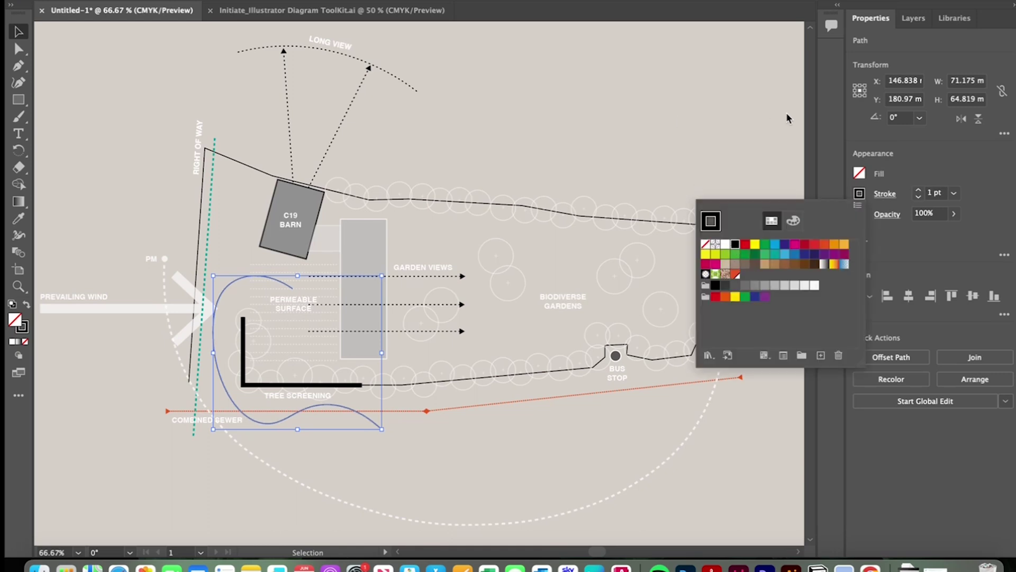
{"action": "left_click", "coordinate": [885, 193]}
{"action": "left_click", "coordinate": [864, 350]}
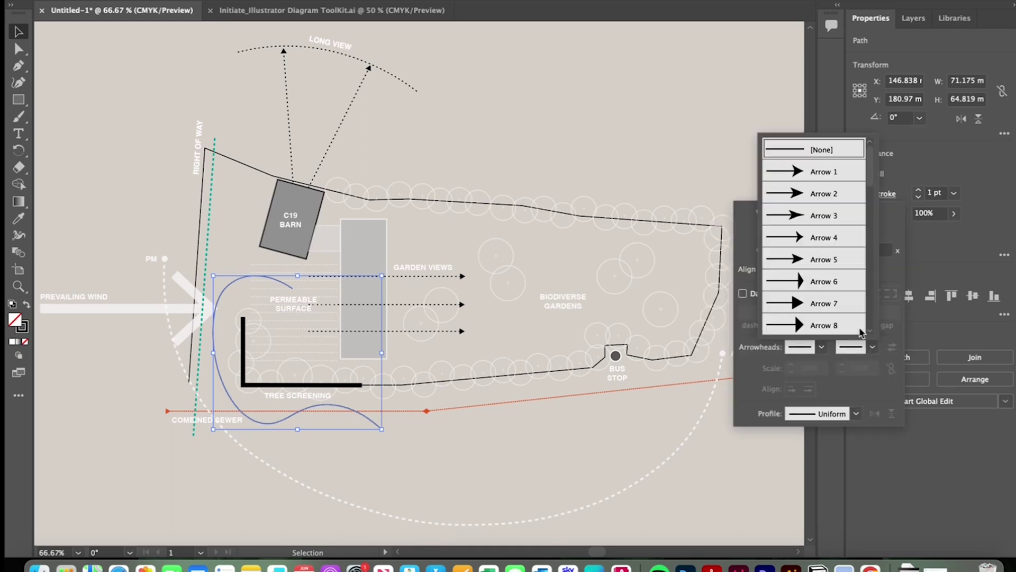
{"action": "scroll", "coordinate": [804, 240], "scroll_direction": "down", "scroll_amount": 5}
{"action": "left_click", "coordinate": [799, 266]}
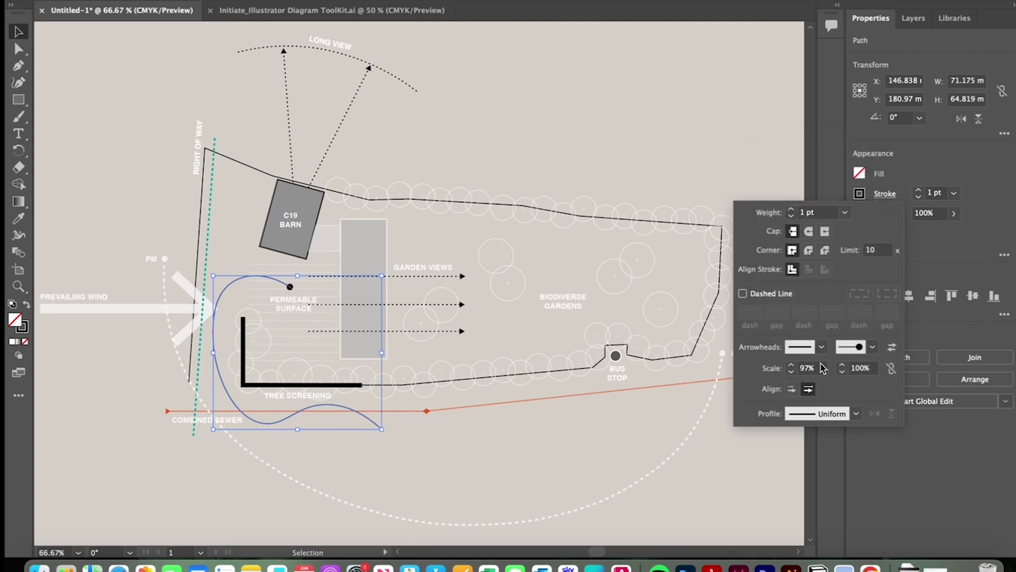
{"action": "left_click", "coordinate": [742, 294]}
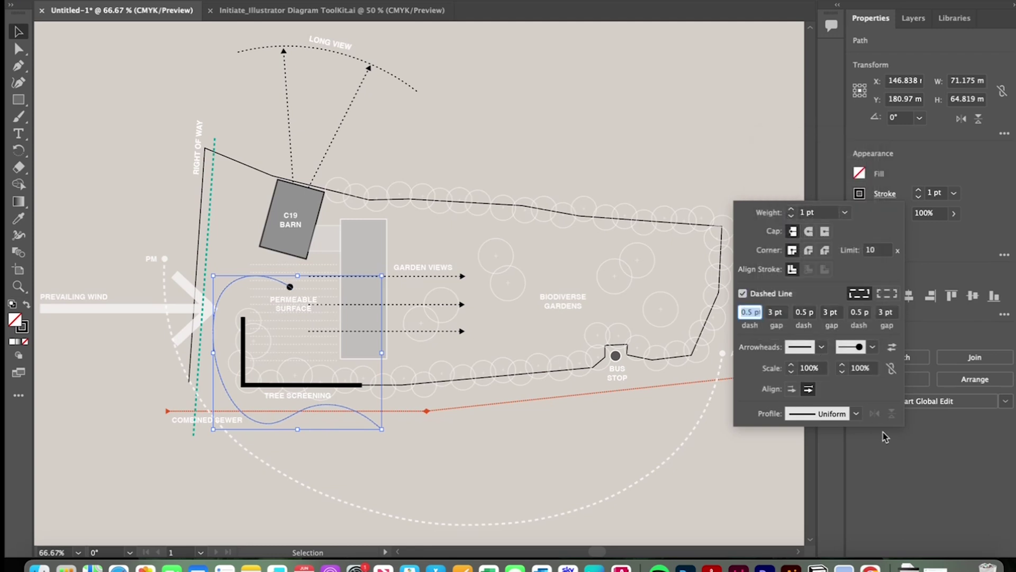
{"action": "left_click", "coordinate": [675, 144]}
{"action": "key", "text": "super+minus"}
{"action": "left_click", "coordinate": [608, 401]}
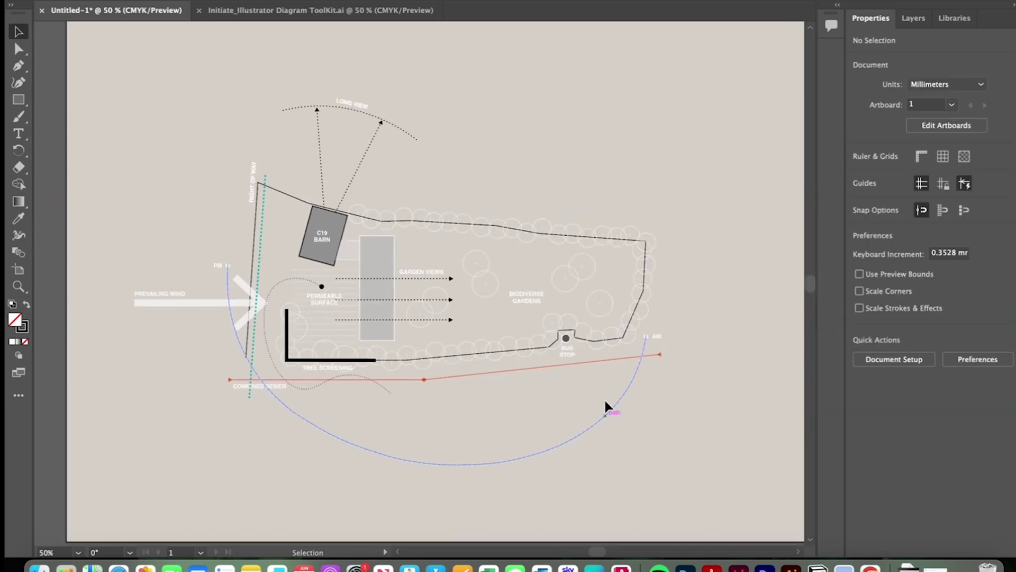